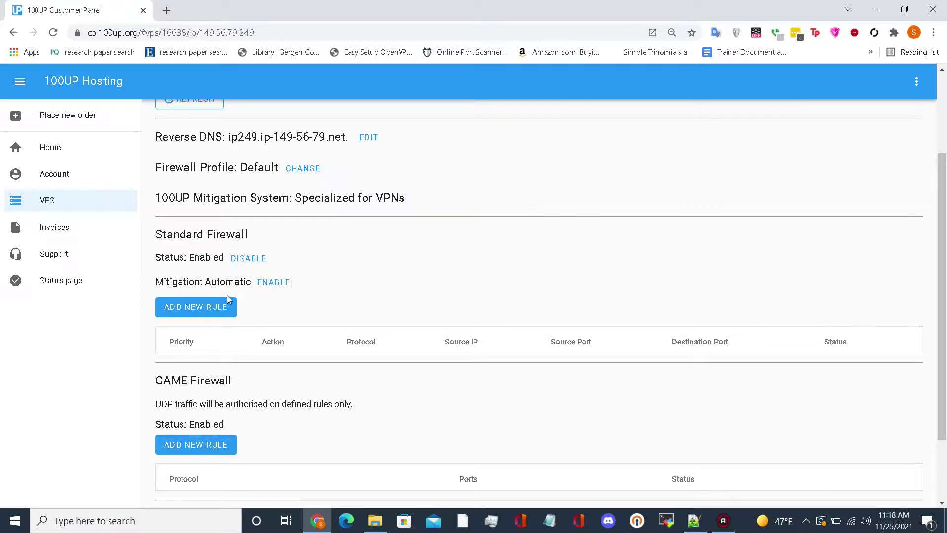
Open the new-rule form for the VPS Standard Firewall, prefilled with Accept, TCP, port 22
{"action": "left_click", "coordinate": [217, 307]}
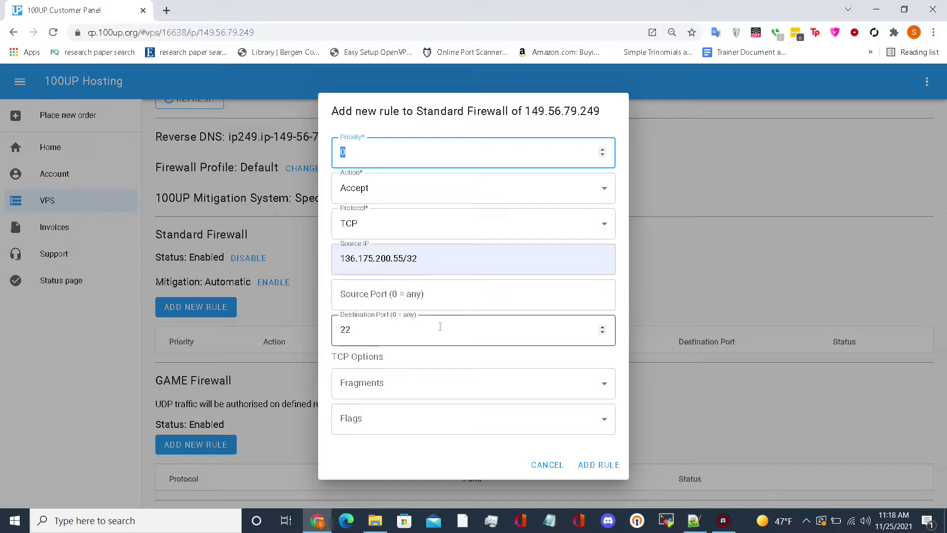
Add the priority 0 rule accepting TCP from one source IP to port 22, then clear the priority
{"action": "left_click", "coordinate": [595, 474]}
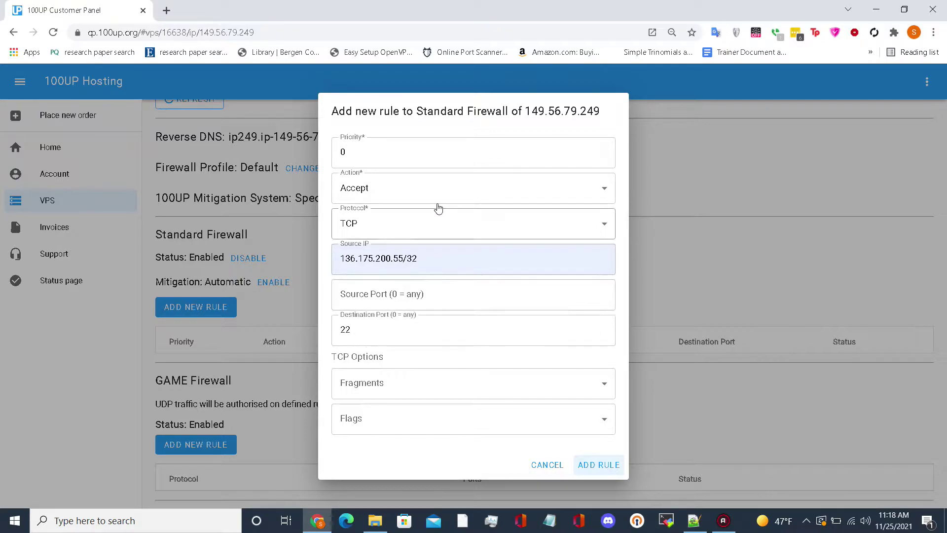
{"action": "left_click", "coordinate": [460, 154]}
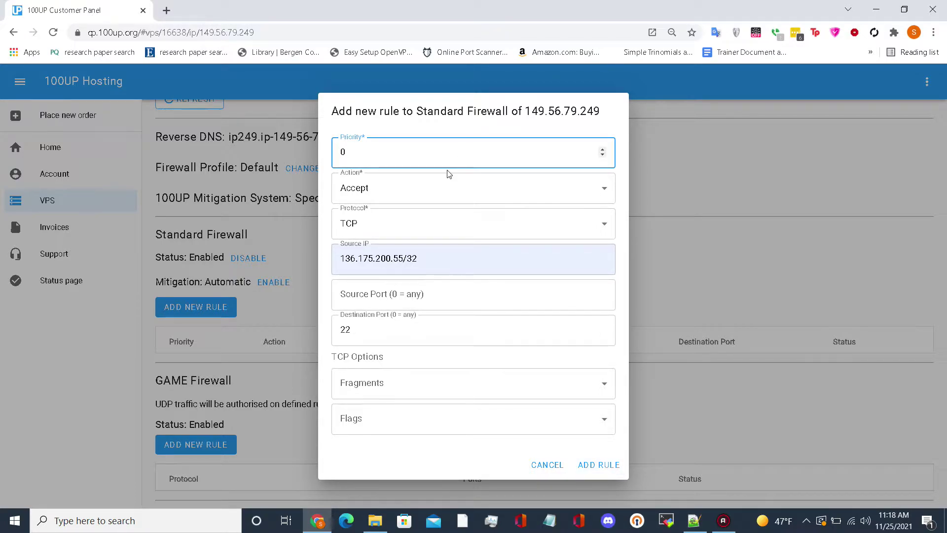
{"action": "key", "text": "BackSpace"}
Add priority 1 rule accepting ESTABLISHED TCP from source port 80, with no source IP or destination port
{"action": "type", "text": "1"}
{"action": "left_click", "coordinate": [482, 256]}
{"action": "key", "text": "ctrl+a"}
{"action": "key", "text": "BackSpace"}
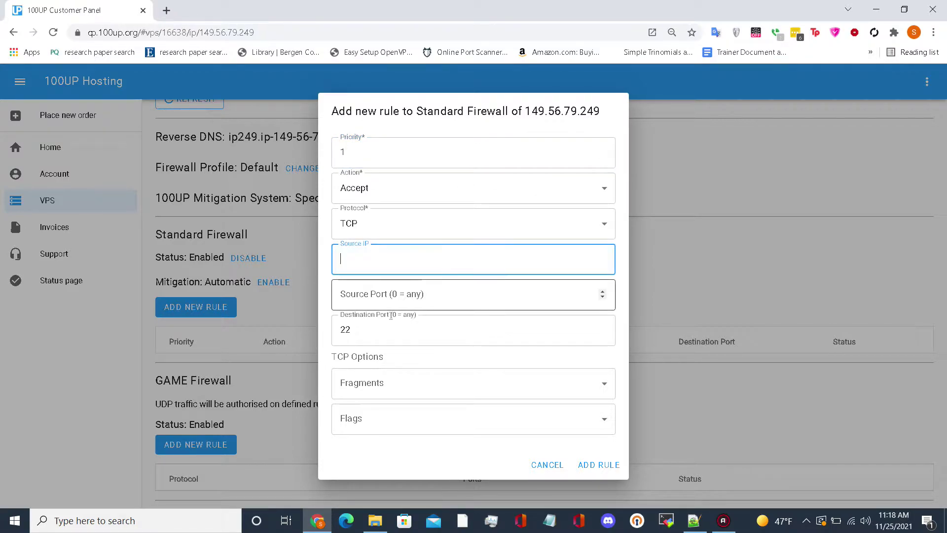
{"action": "left_click", "coordinate": [391, 325]}
{"action": "key", "text": "ctrl+a"}
{"action": "key", "text": "BackSpace"}
{"action": "left_click", "coordinate": [353, 291]}
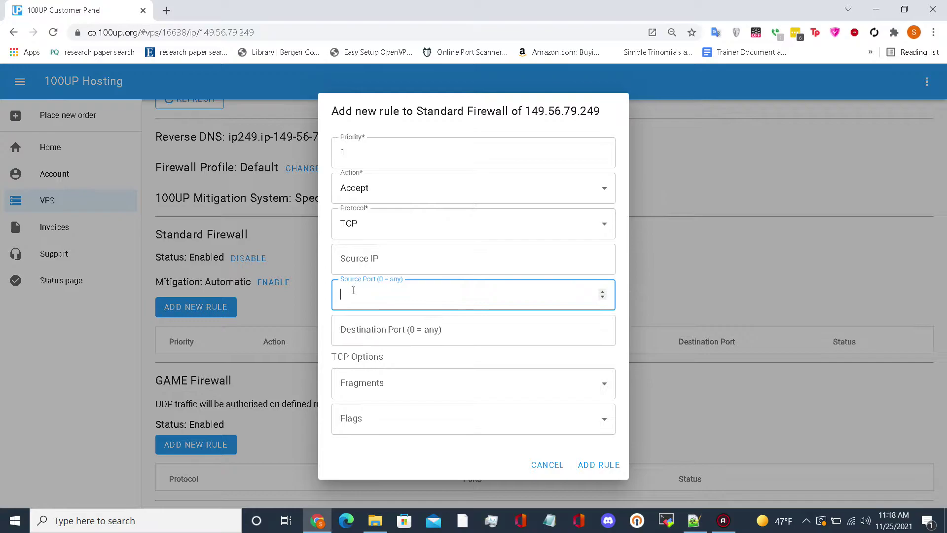
{"action": "type", "text": "44"}
{"action": "left_click", "coordinate": [354, 389]}
{"action": "left_click", "coordinate": [352, 419]}
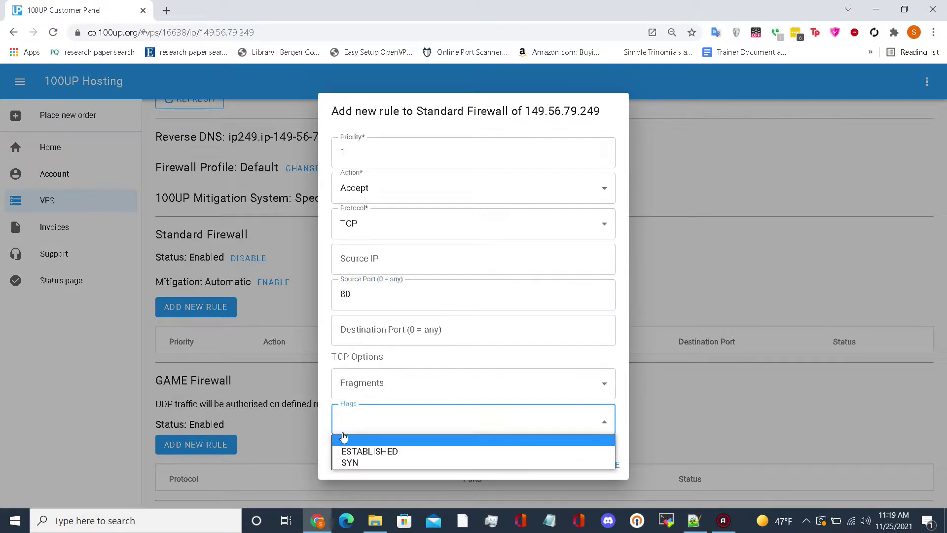
{"action": "left_click", "coordinate": [349, 451]}
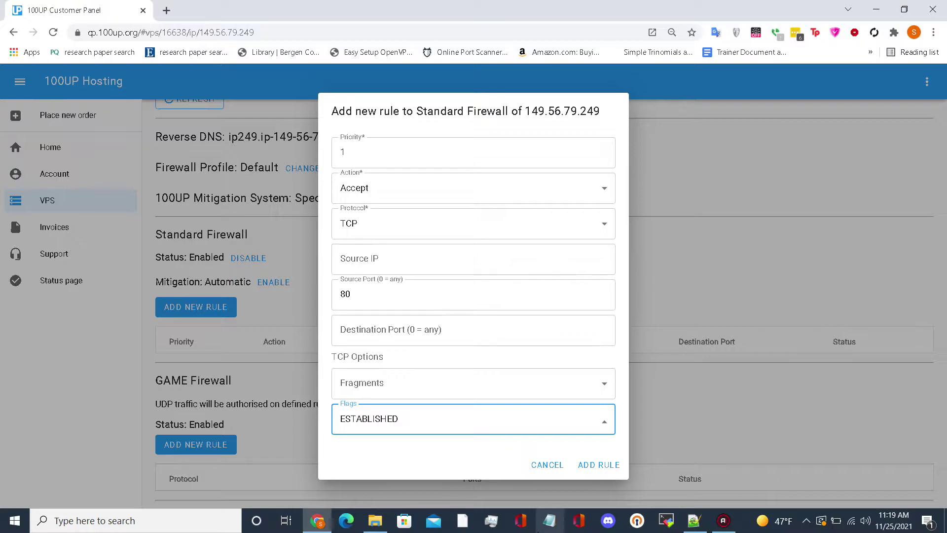
{"action": "left_click", "coordinate": [603, 468]}
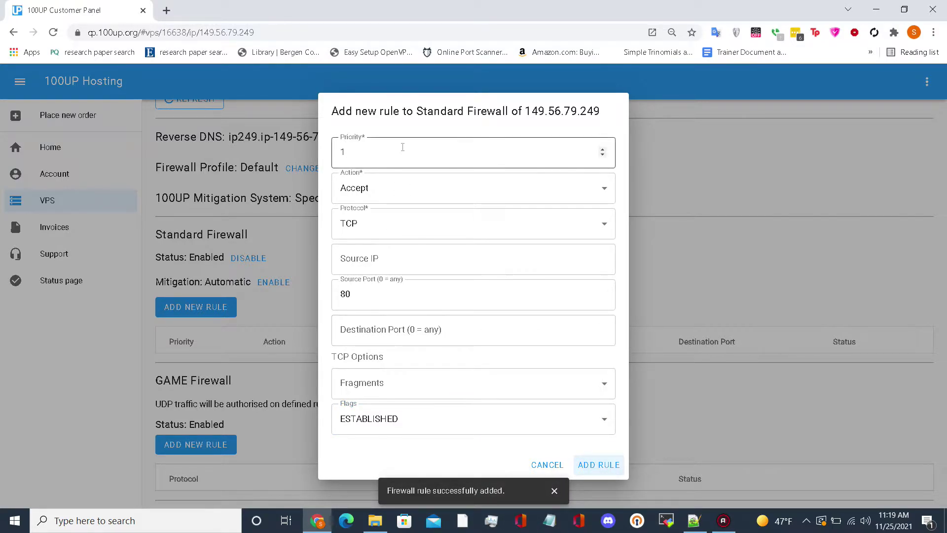
Add priority 2 rule accepting ESTABLISHED TCP from source port 443
{"action": "double_click", "coordinate": [343, 152]}
{"action": "type", "text": "2"}
{"action": "double_click", "coordinate": [348, 294]}
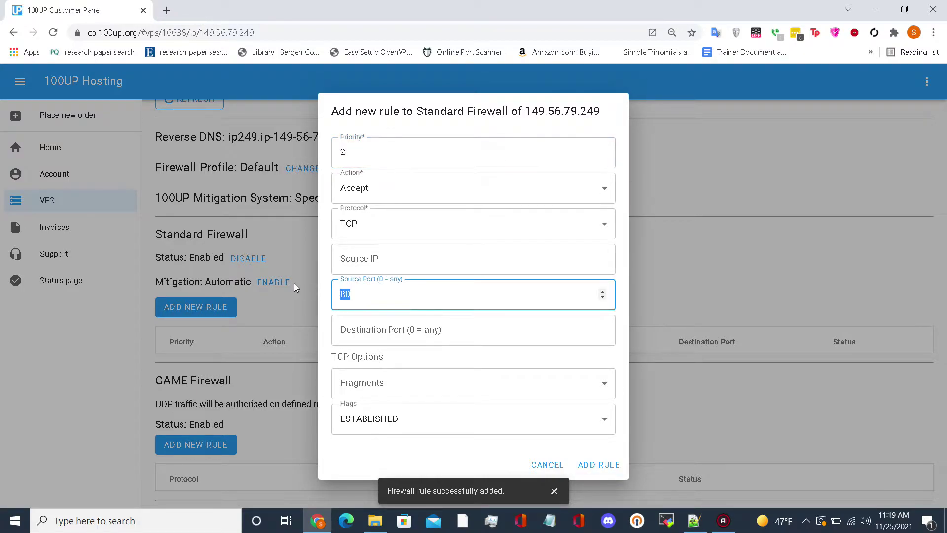
{"action": "type", "text": "443"}
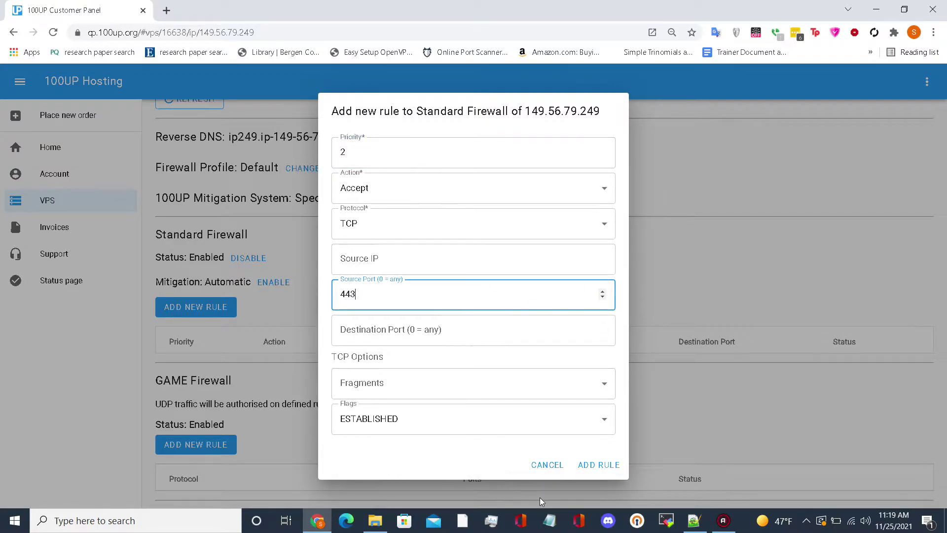
{"action": "left_click", "coordinate": [588, 467]}
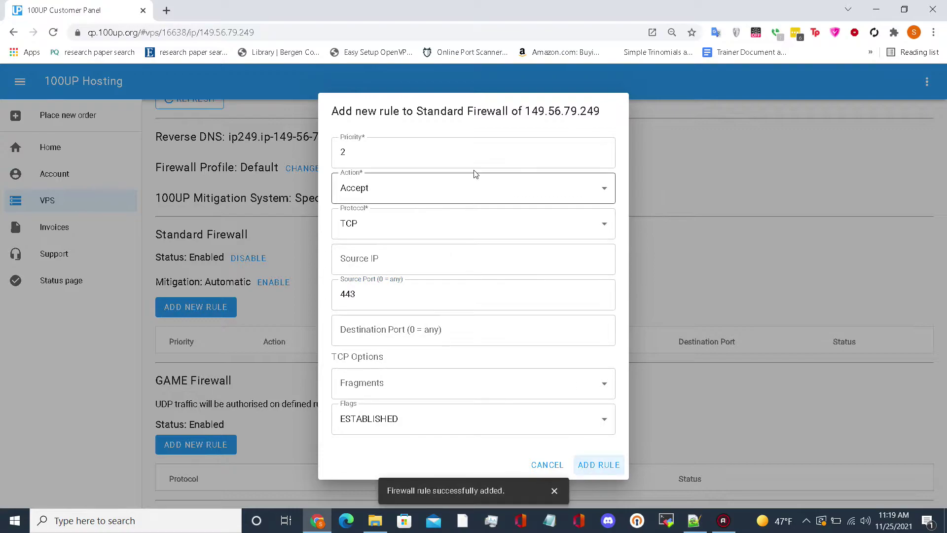
{"action": "left_click_drag", "start_coordinate": [351, 153], "coordinate": [323, 156]}
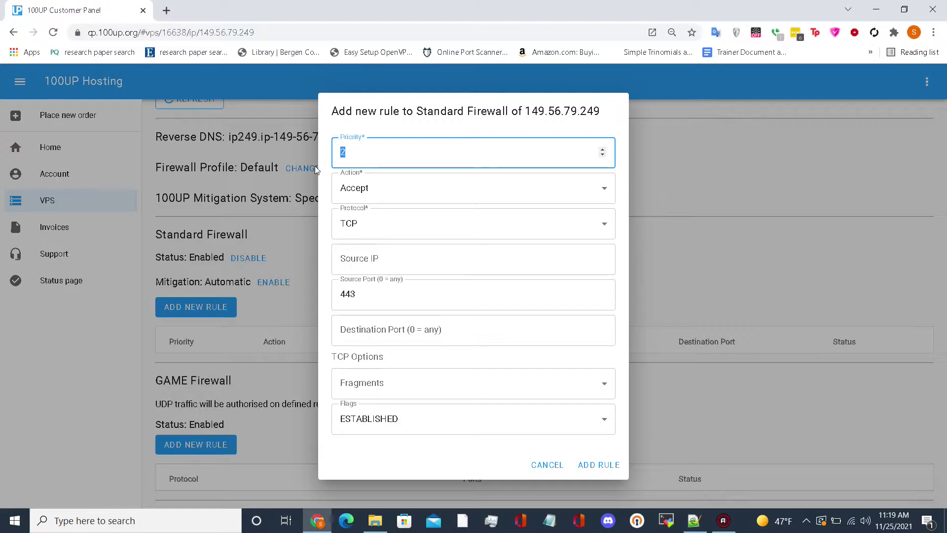
Add priority 3 rule dropping TCP SYN packets, with no source port
{"action": "type", "text": "3"}
{"action": "double_click", "coordinate": [375, 294]}
{"action": "key", "text": "BackSpace"}
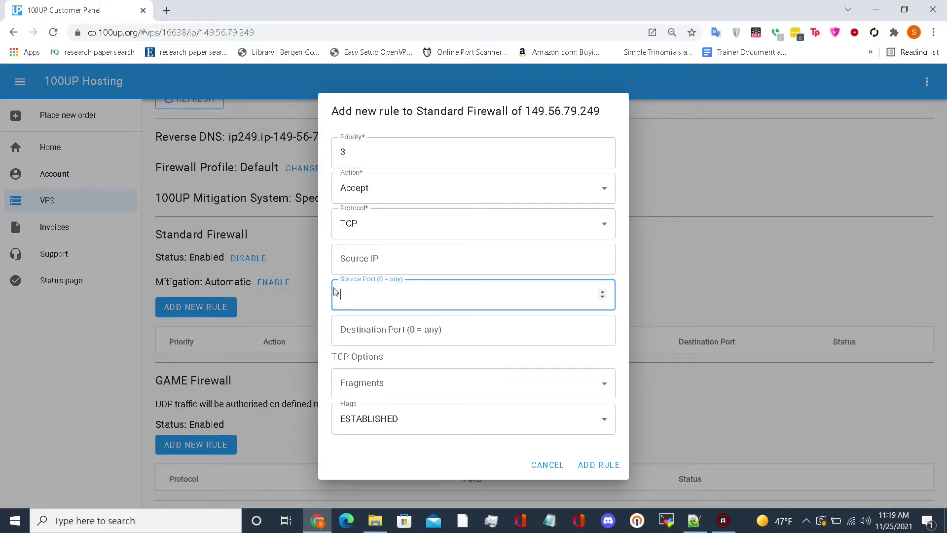
{"action": "left_click", "coordinate": [365, 187]}
{"action": "left_click", "coordinate": [365, 233]}
{"action": "left_click", "coordinate": [368, 419]}
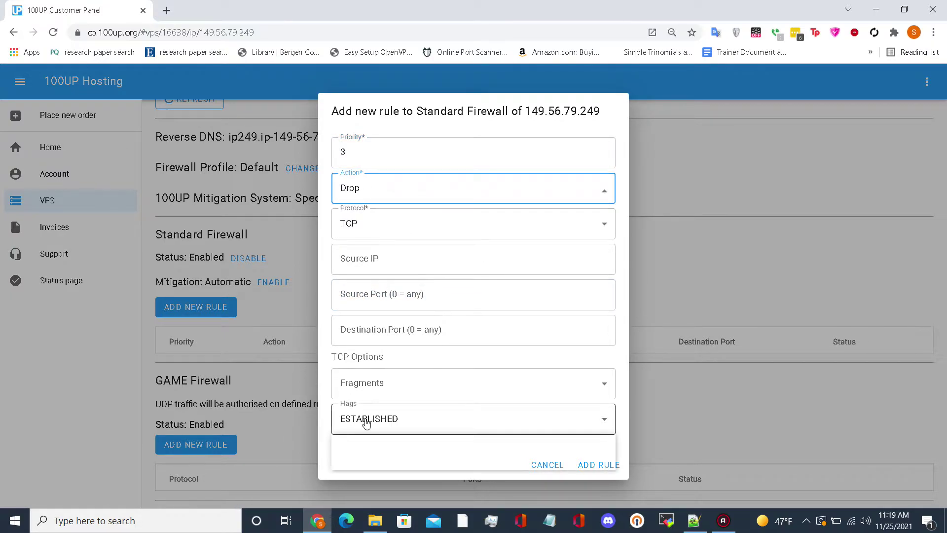
{"action": "left_click", "coordinate": [349, 461]}
{"action": "left_click", "coordinate": [617, 465]}
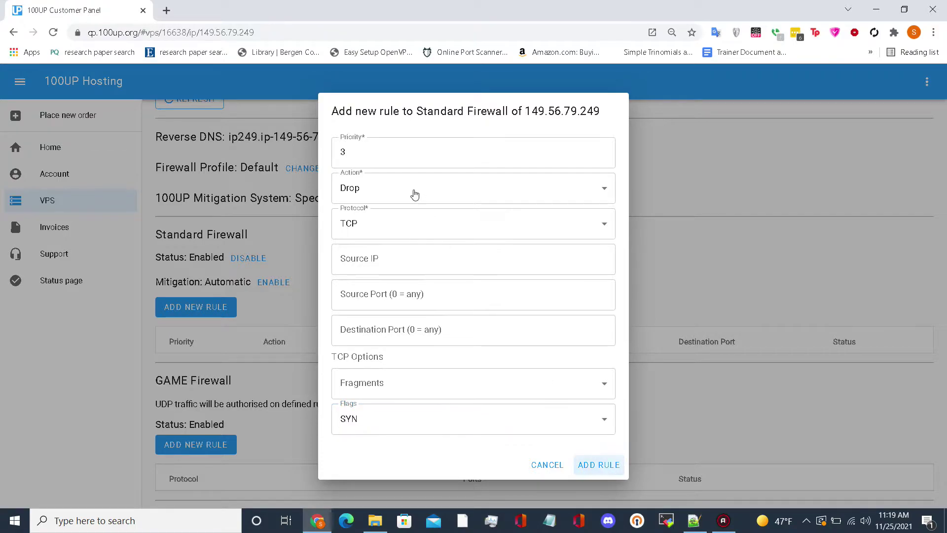
Add priority 4 rule accepting ESTABLISHED TCP traffic
{"action": "type", "text": "4"}
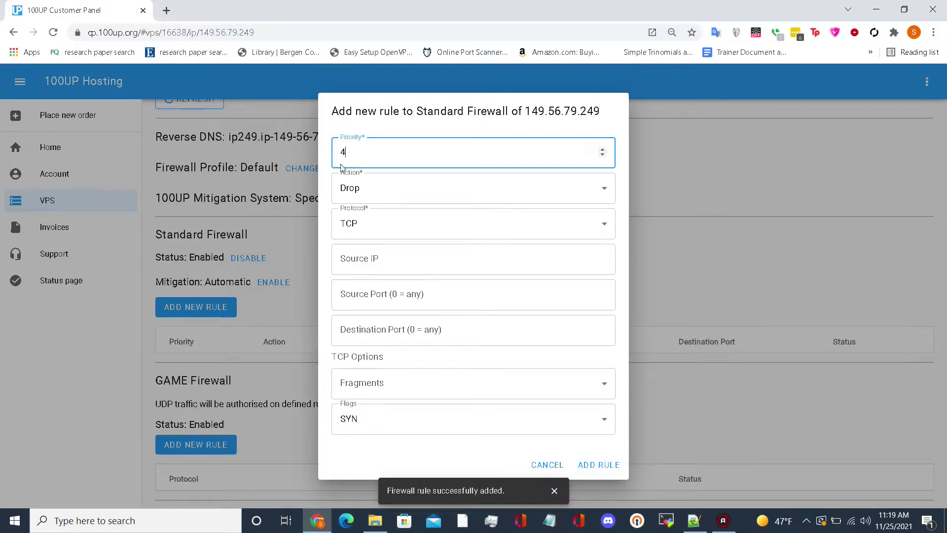
{"action": "left_click", "coordinate": [365, 188]}
{"action": "left_click", "coordinate": [365, 218]}
{"action": "left_click", "coordinate": [370, 415]}
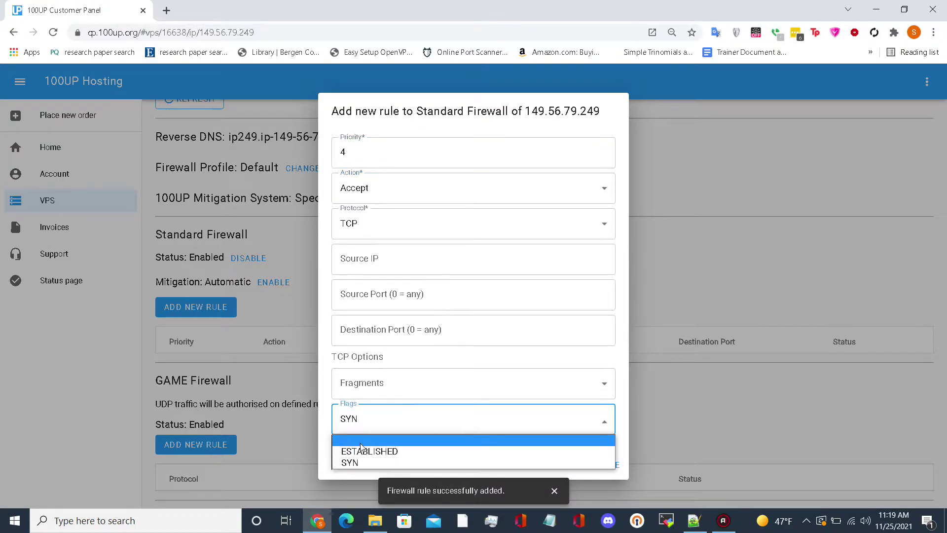
{"action": "left_click", "coordinate": [370, 448]}
{"action": "left_click", "coordinate": [615, 465]}
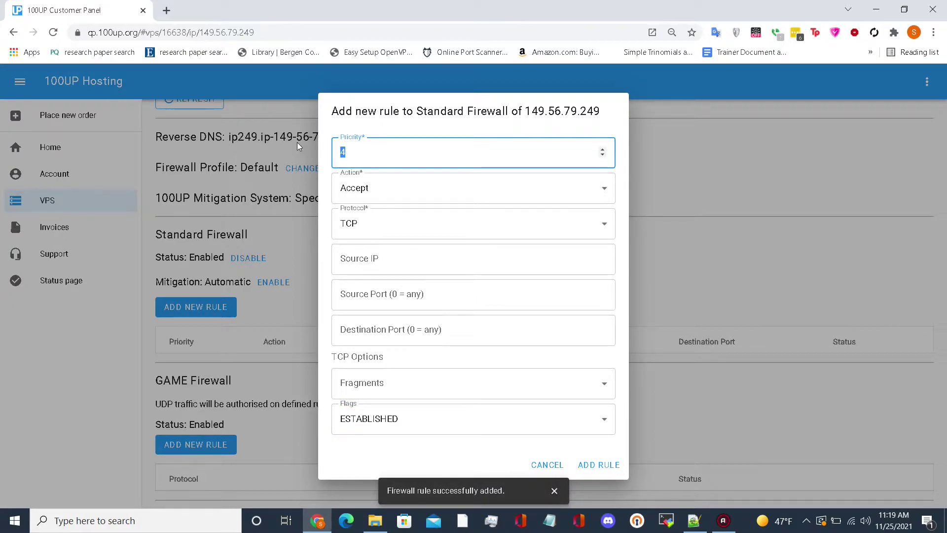
Add priority 5 rule dropping all TCP traffic with no flag condition
{"action": "type", "text": "5"}
{"action": "left_click", "coordinate": [410, 178]}
{"action": "left_click", "coordinate": [366, 231]}
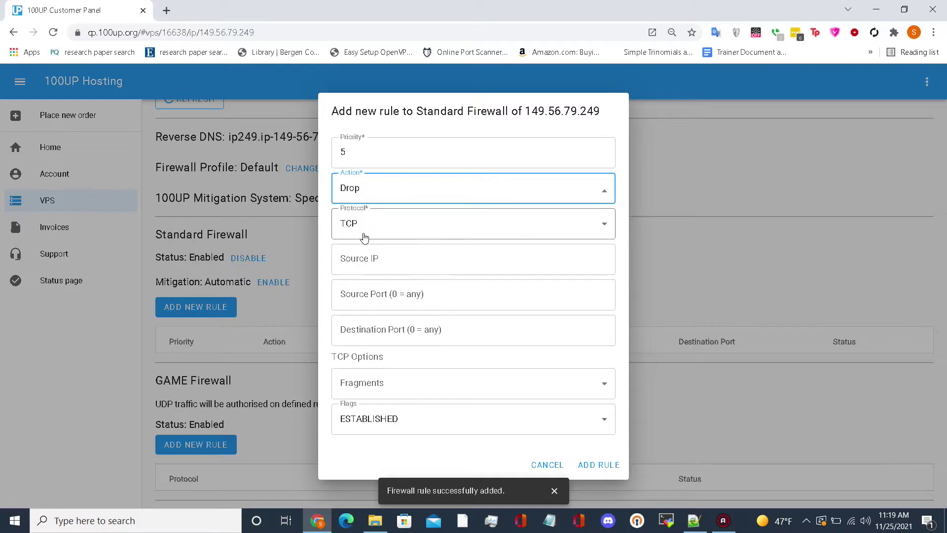
{"action": "left_click", "coordinate": [371, 419]}
{"action": "left_click", "coordinate": [365, 441]}
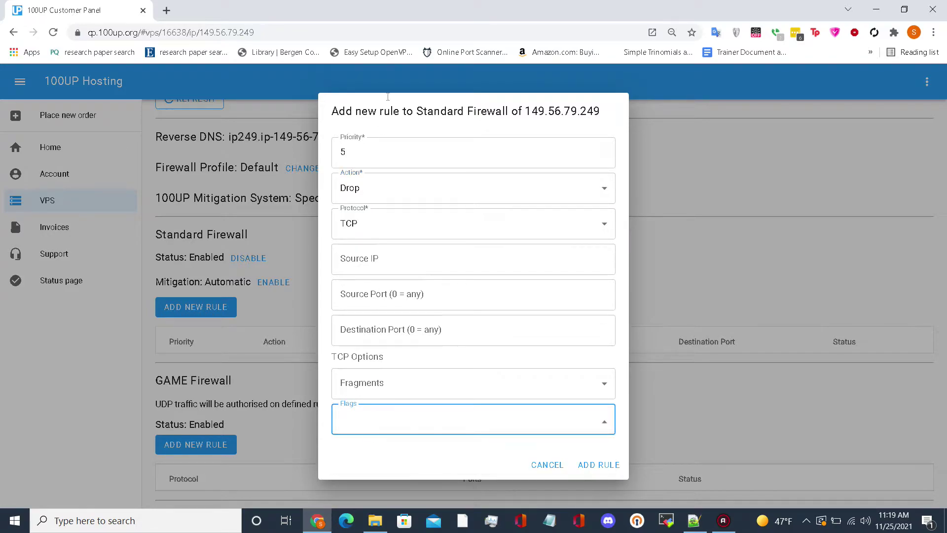
{"action": "left_click", "coordinate": [599, 465]}
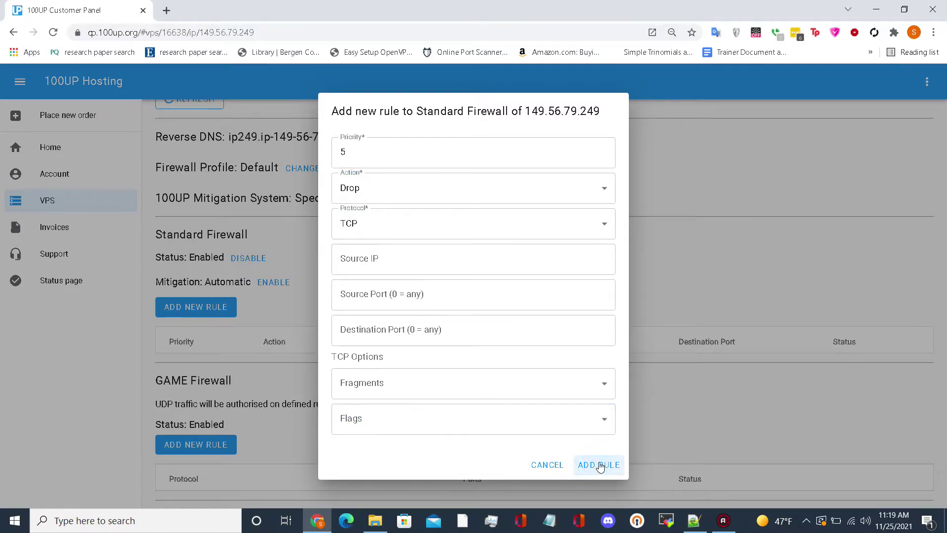
{"action": "double_click", "coordinate": [345, 152]}
Add priority 6 rule dropping UDP from source port 5353
{"action": "type", "text": "6"}
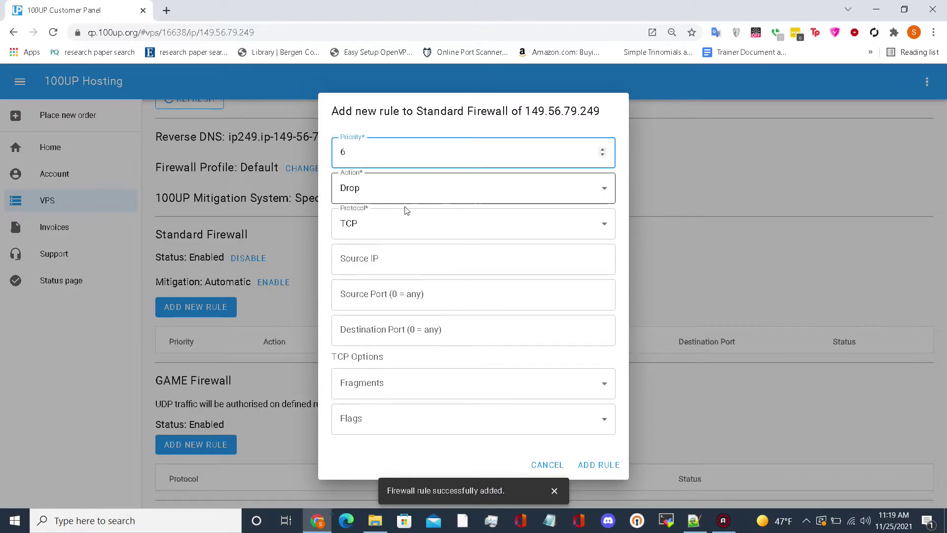
{"action": "left_click", "coordinate": [370, 188]}
{"action": "left_click", "coordinate": [369, 221]}
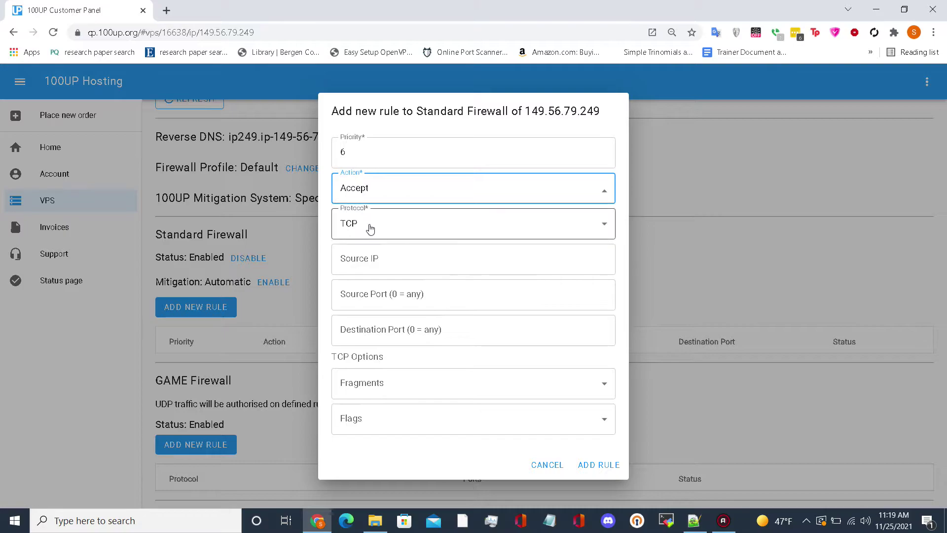
{"action": "left_click", "coordinate": [370, 226]}
{"action": "left_click", "coordinate": [381, 189]}
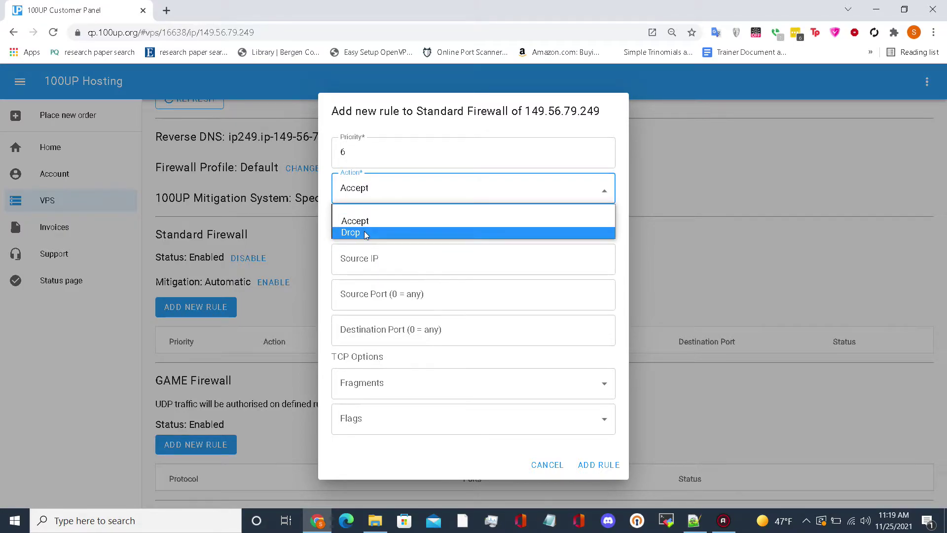
{"action": "left_click", "coordinate": [364, 231]}
{"action": "left_click", "coordinate": [366, 237]}
{"action": "left_click", "coordinate": [356, 278]}
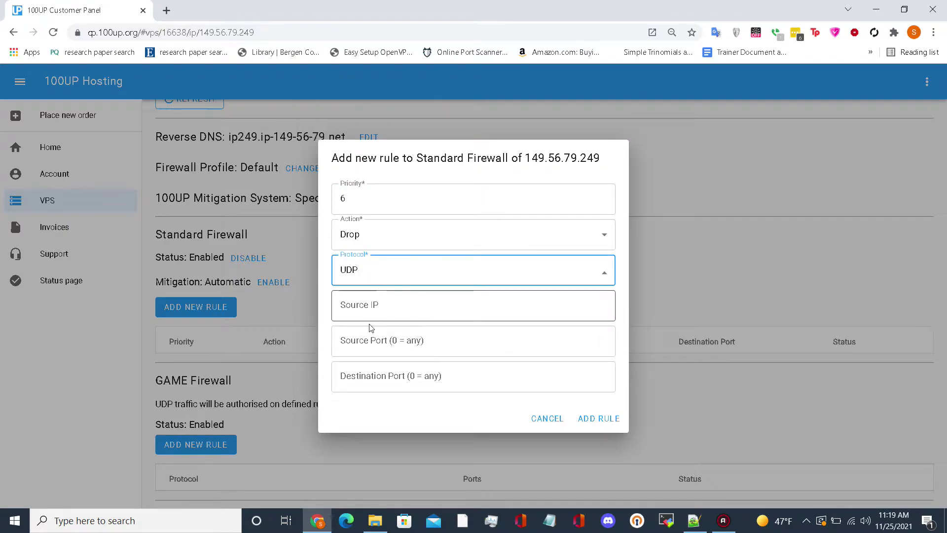
{"action": "left_click", "coordinate": [370, 336]}
{"action": "type", "text": "5353"}
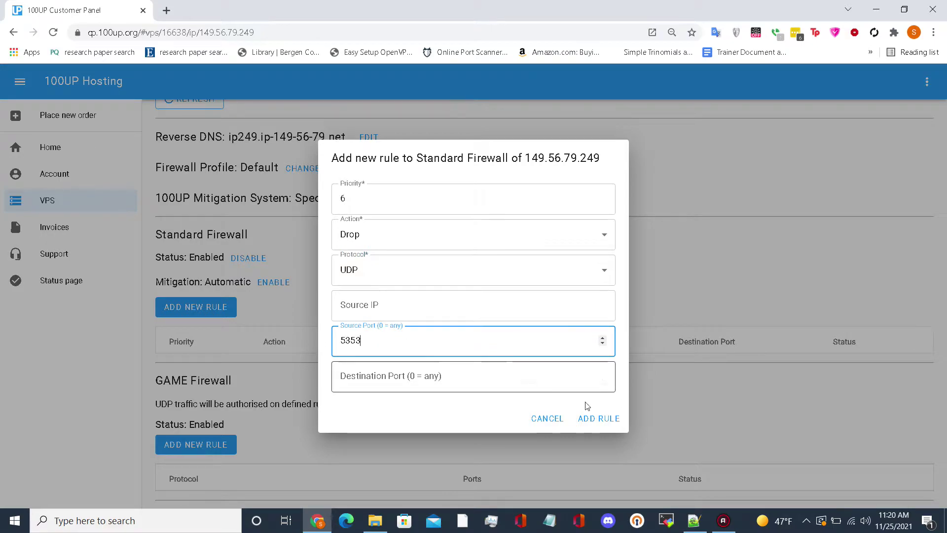
{"action": "left_click", "coordinate": [621, 421]}
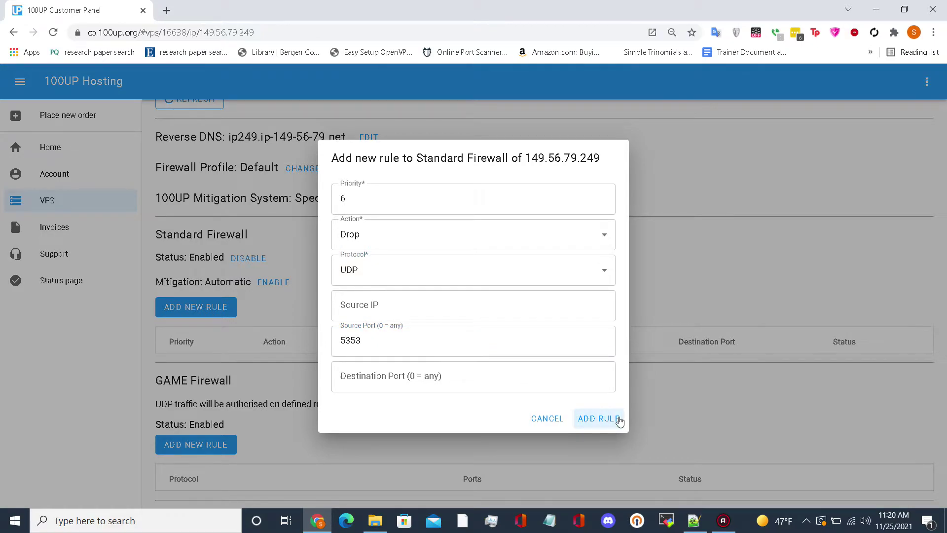
Add priority 7 rule dropping UDP from source port 53, then set priority 8
{"action": "double_click", "coordinate": [413, 198]}
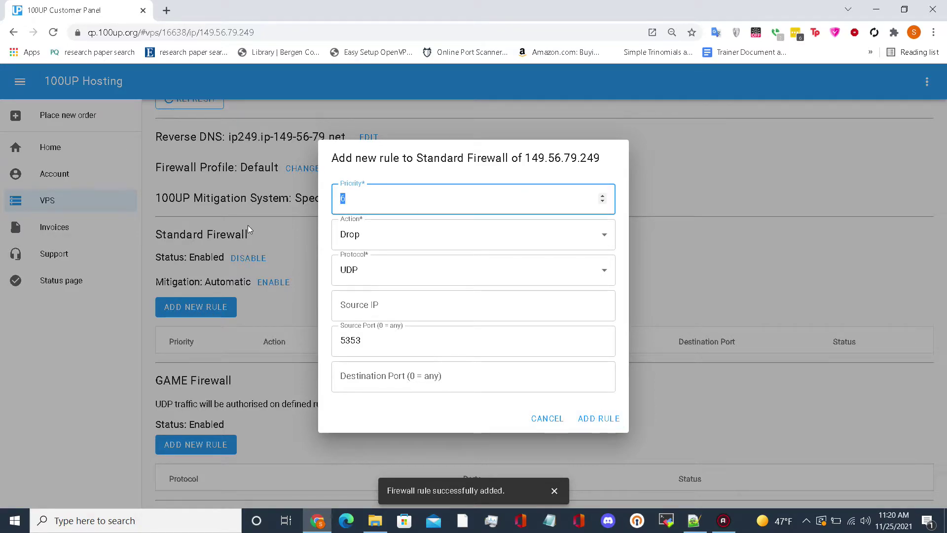
{"action": "type", "text": "7"}
{"action": "double_click", "coordinate": [373, 353]}
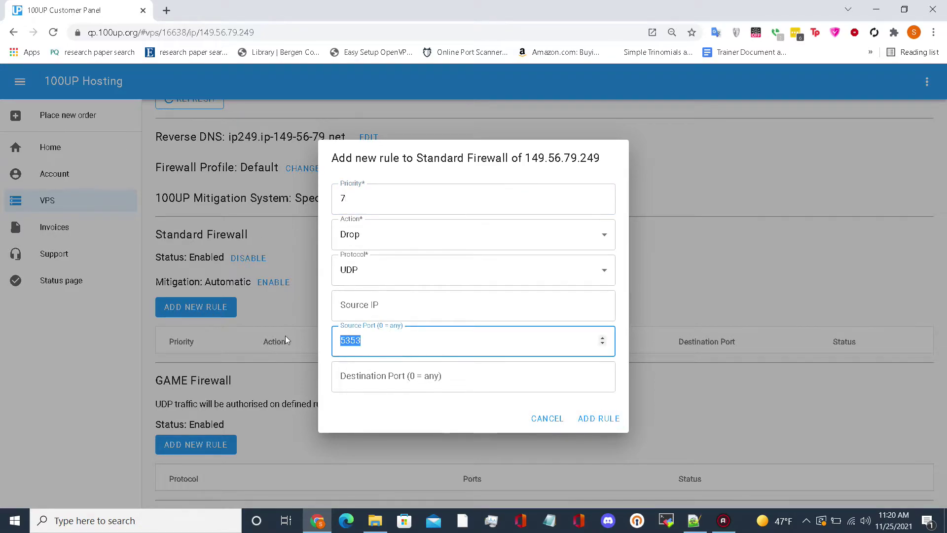
{"action": "type", "text": "53"}
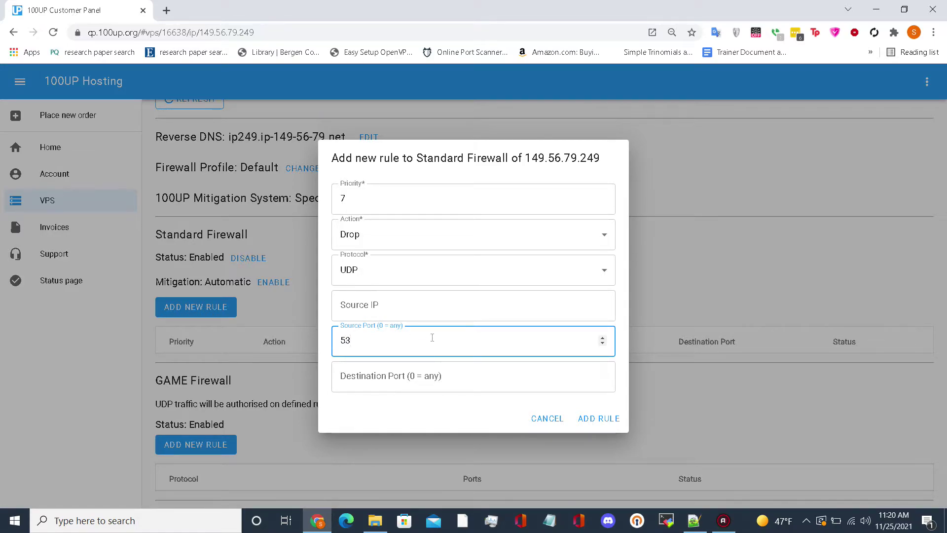
{"action": "left_click", "coordinate": [589, 418]}
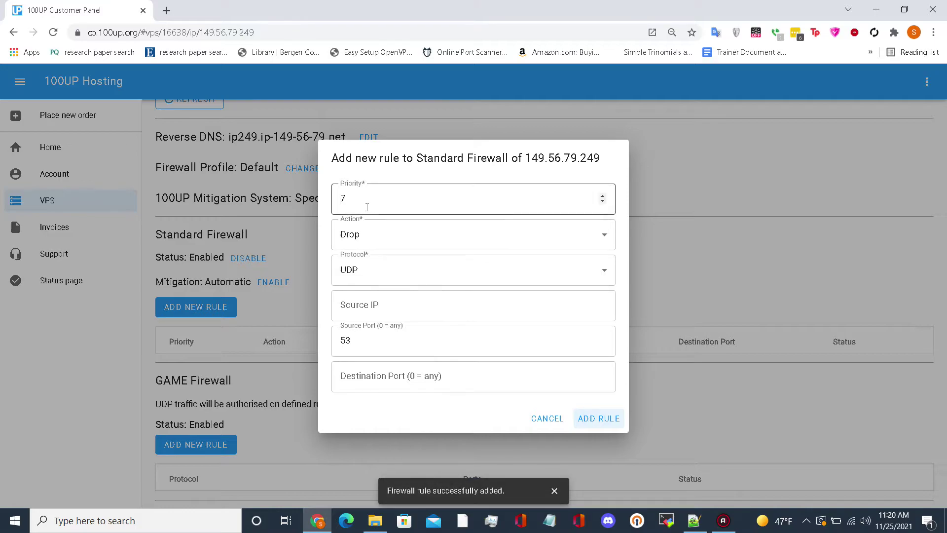
{"action": "double_click", "coordinate": [343, 198]}
{"action": "type", "text": "8"}
{"action": "left_click", "coordinate": [364, 239]}
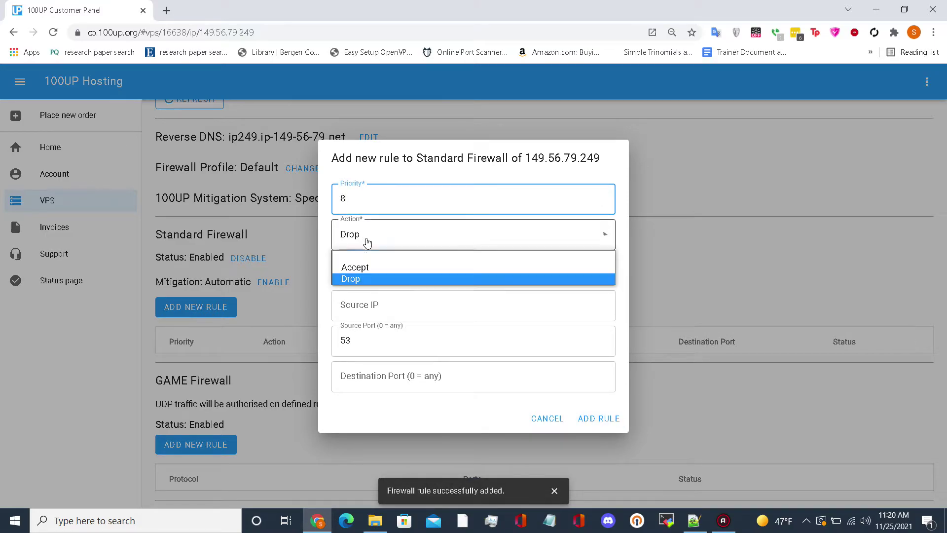
Add priority 8 rule accepting UDP traffic from any source port
{"action": "left_click", "coordinate": [364, 267]}
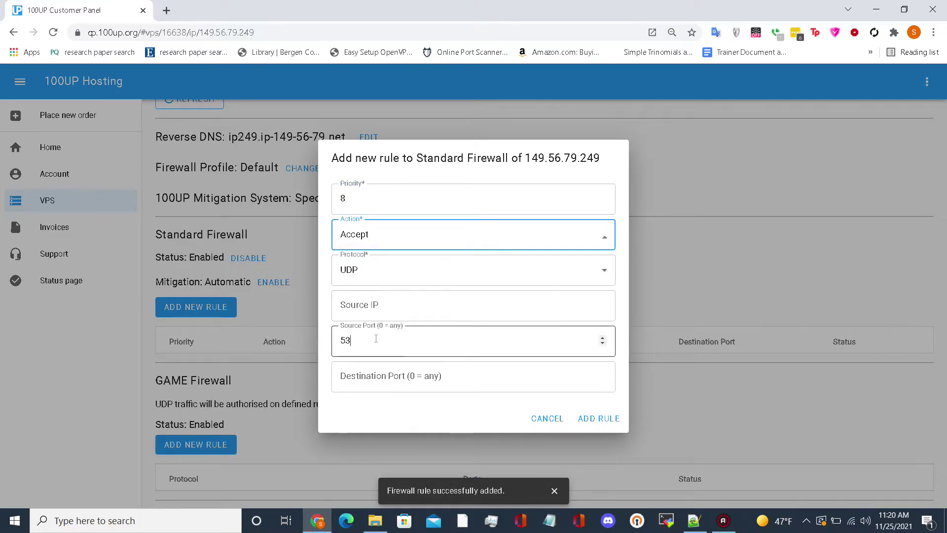
{"action": "double_click", "coordinate": [345, 341]}
{"action": "key", "text": "BackSpace"}
{"action": "left_click", "coordinate": [606, 413]}
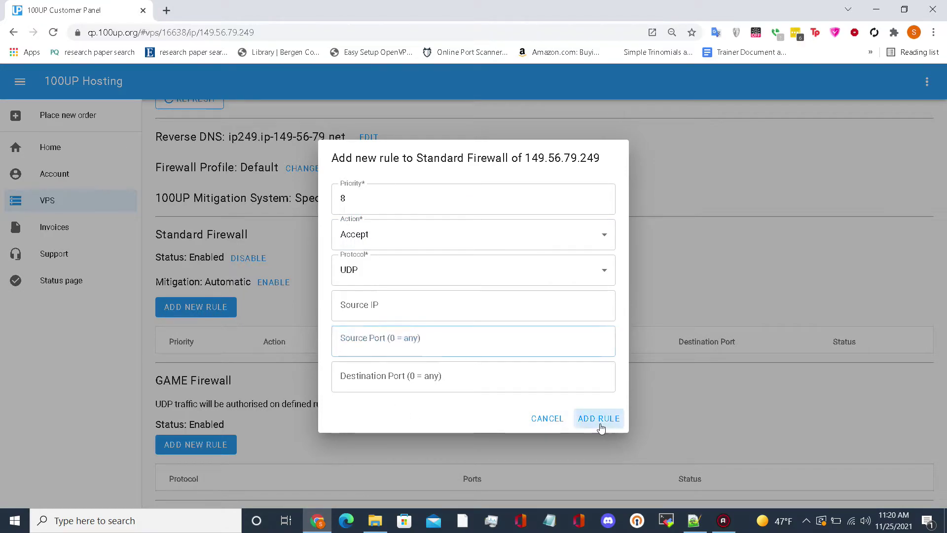
Add priority 9 rule dropping all IPv4 traffic
{"action": "double_click", "coordinate": [441, 203]}
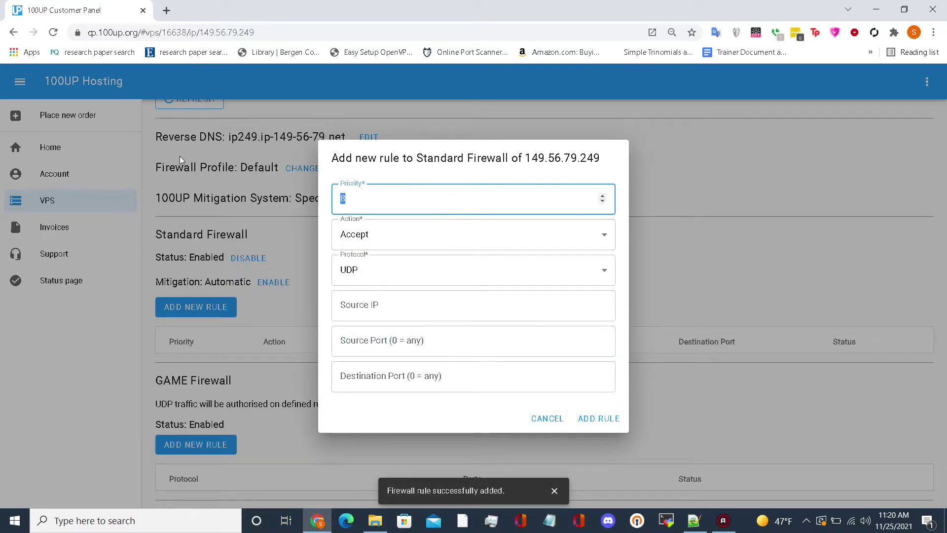
{"action": "type", "text": "9"}
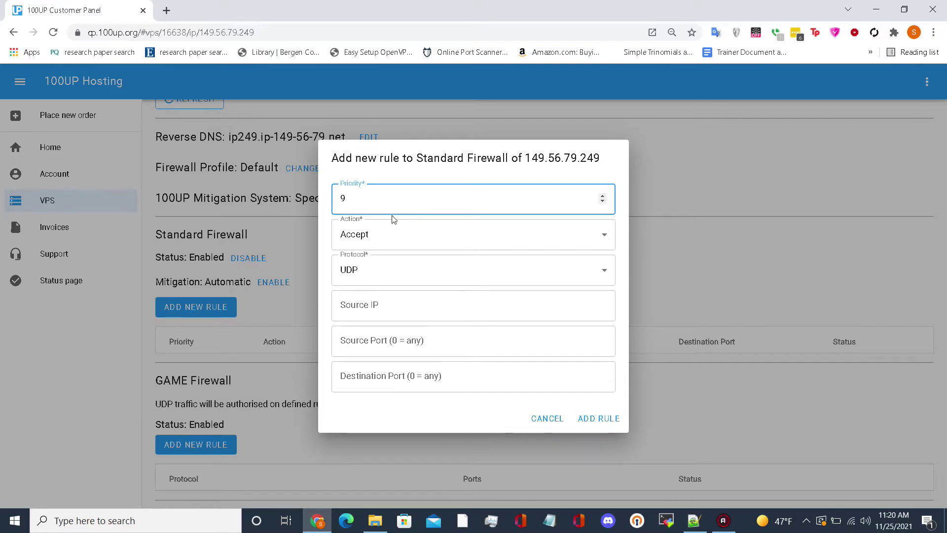
{"action": "left_click", "coordinate": [369, 270]}
{"action": "left_click", "coordinate": [371, 302]}
{"action": "left_click", "coordinate": [361, 237]}
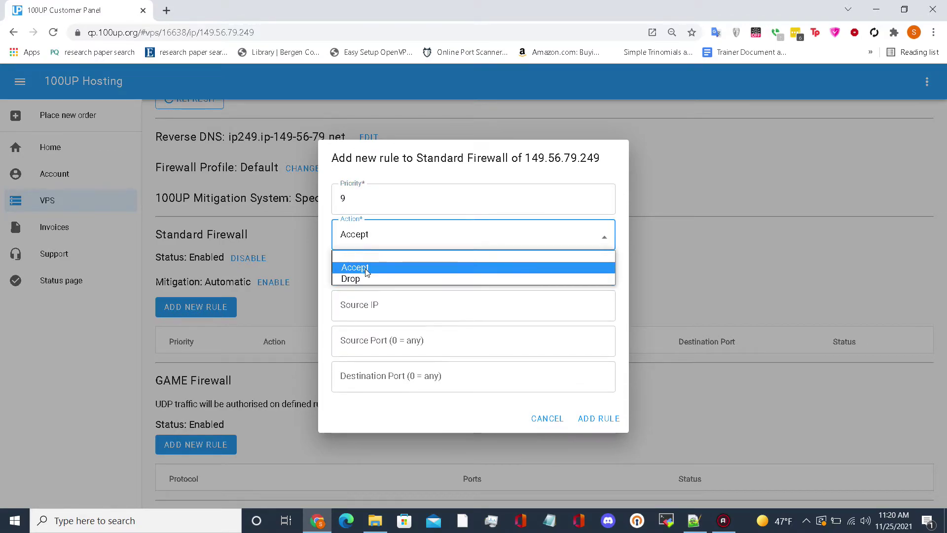
{"action": "left_click", "coordinate": [367, 279]}
{"action": "left_click", "coordinate": [594, 417]}
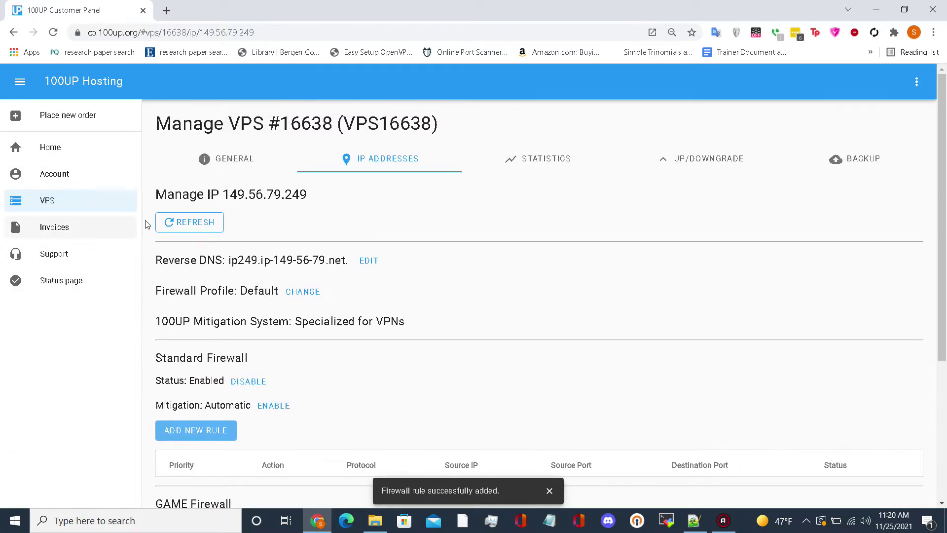
{"action": "left_click", "coordinate": [209, 227]}
{"action": "scroll", "coordinate": [388, 253], "scroll_direction": "down", "scroll_amount": 4}
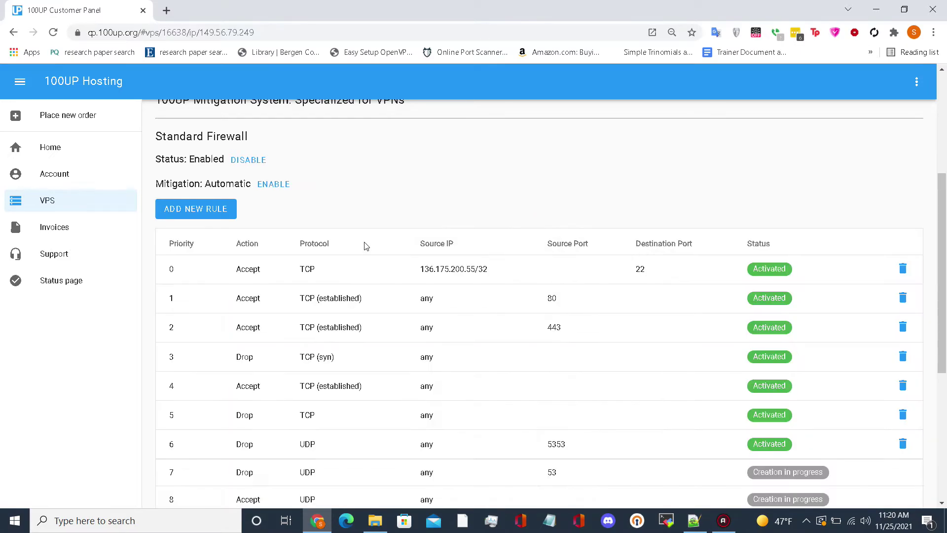
{"action": "scroll", "coordinate": [365, 246], "scroll_direction": "down", "scroll_amount": 3}
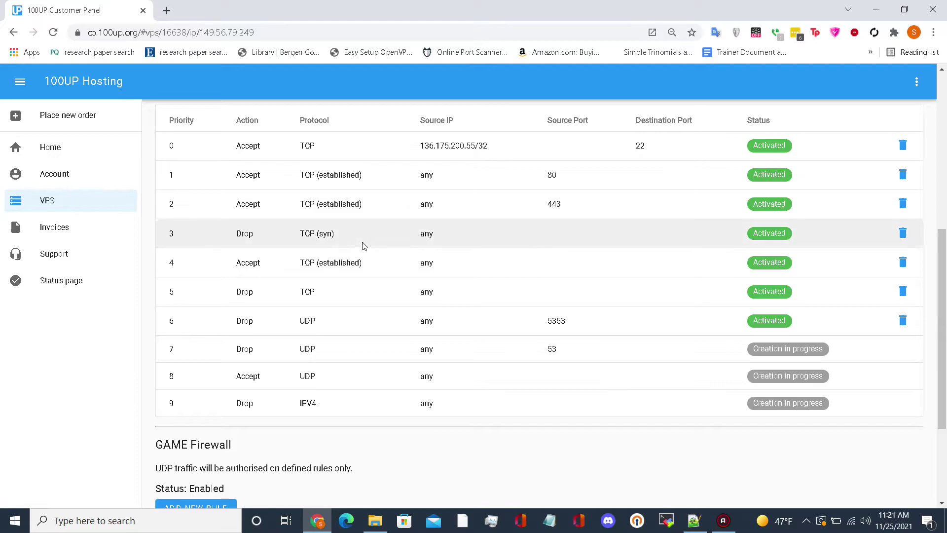
{"action": "scroll", "coordinate": [364, 245], "scroll_direction": "up", "scroll_amount": 1}
{"action": "scroll", "coordinate": [364, 246], "scroll_direction": "down", "scroll_amount": 1}
{"action": "left_click_drag", "start_coordinate": [169, 291], "coordinate": [453, 307]}
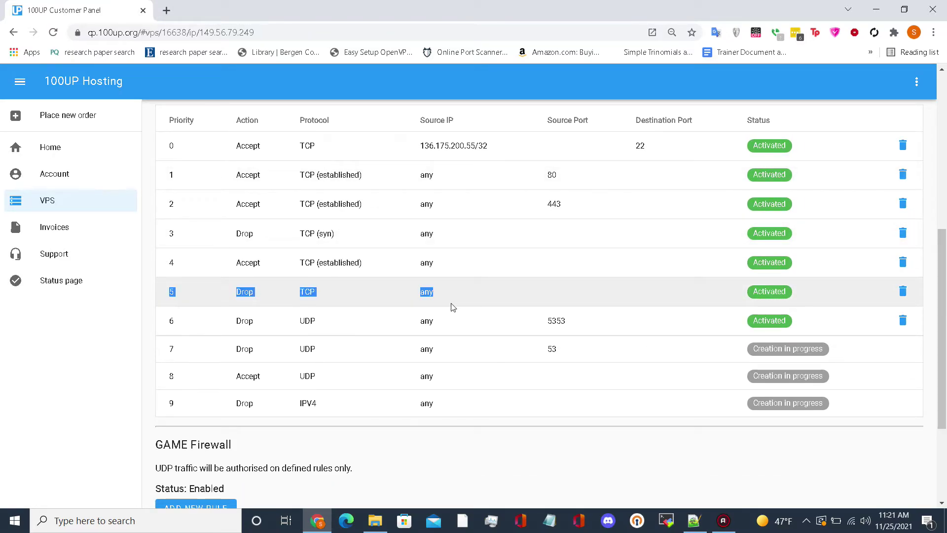
{"action": "left_click_drag", "start_coordinate": [269, 402], "coordinate": [477, 430]}
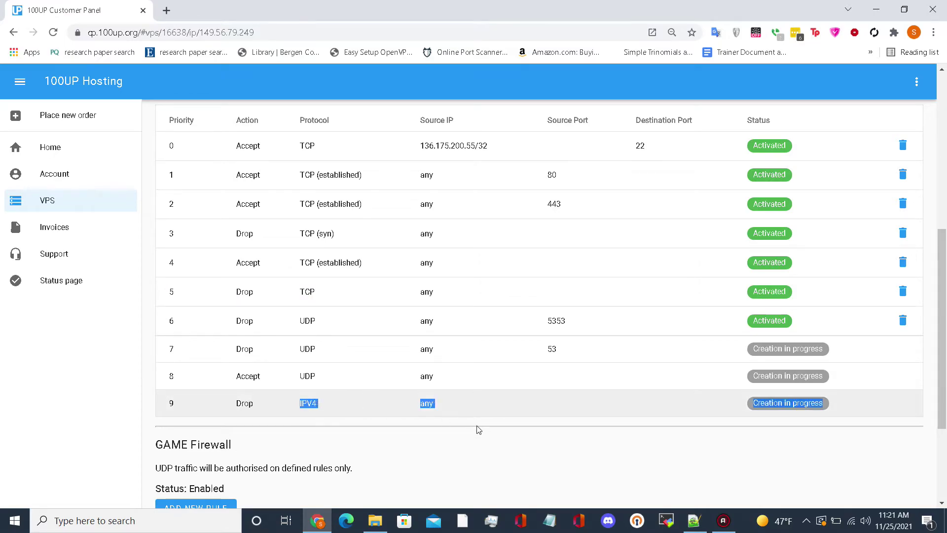
{"action": "left_click", "coordinate": [479, 403]}
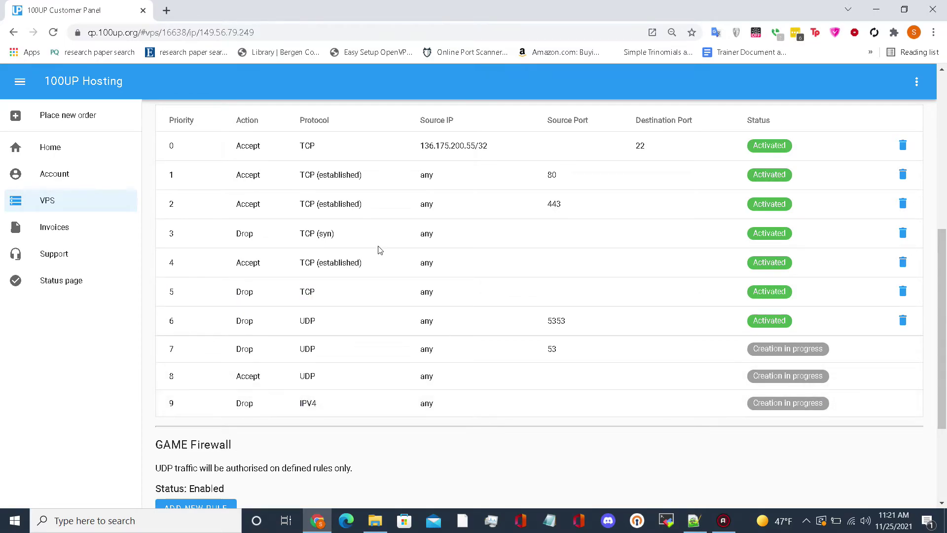
{"action": "scroll", "coordinate": [380, 250], "scroll_direction": "down", "scroll_amount": 3}
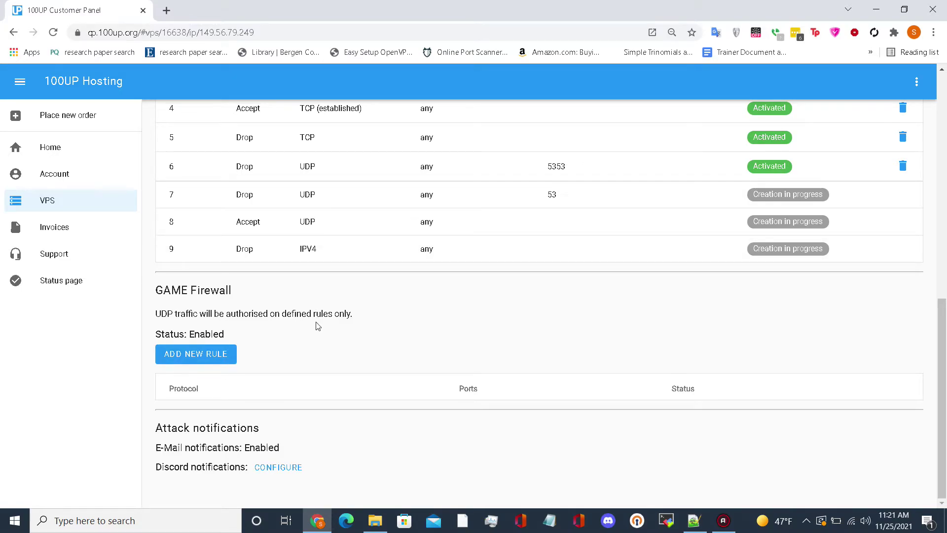
{"action": "scroll", "coordinate": [317, 324], "scroll_direction": "up", "scroll_amount": 2}
{"action": "scroll", "coordinate": [313, 321], "scroll_direction": "up", "scroll_amount": 1}
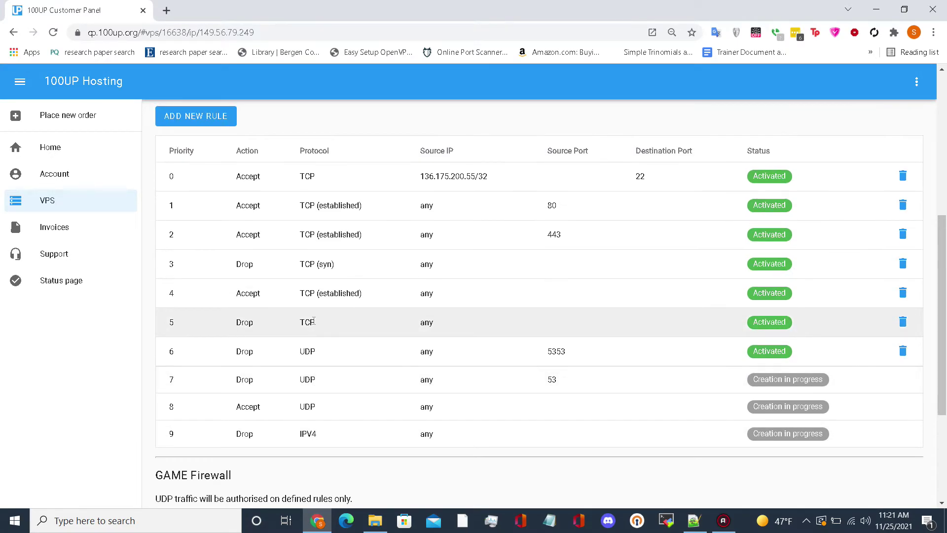
{"action": "scroll", "coordinate": [314, 325], "scroll_direction": "down", "scroll_amount": 2}
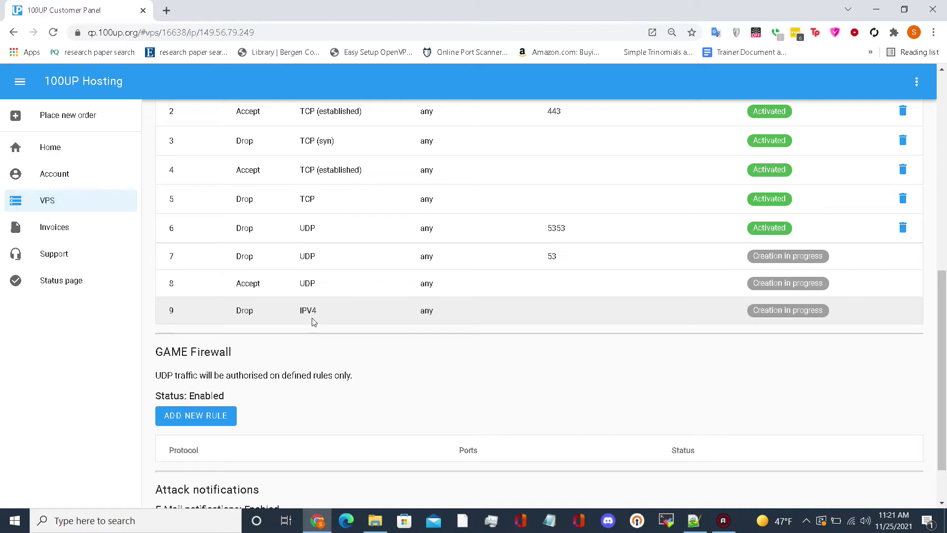
{"action": "left_click", "coordinate": [222, 419]}
Add a GAME Firewall rule with protocol Other covering port 1194 to 1194
{"action": "left_click", "coordinate": [336, 252]}
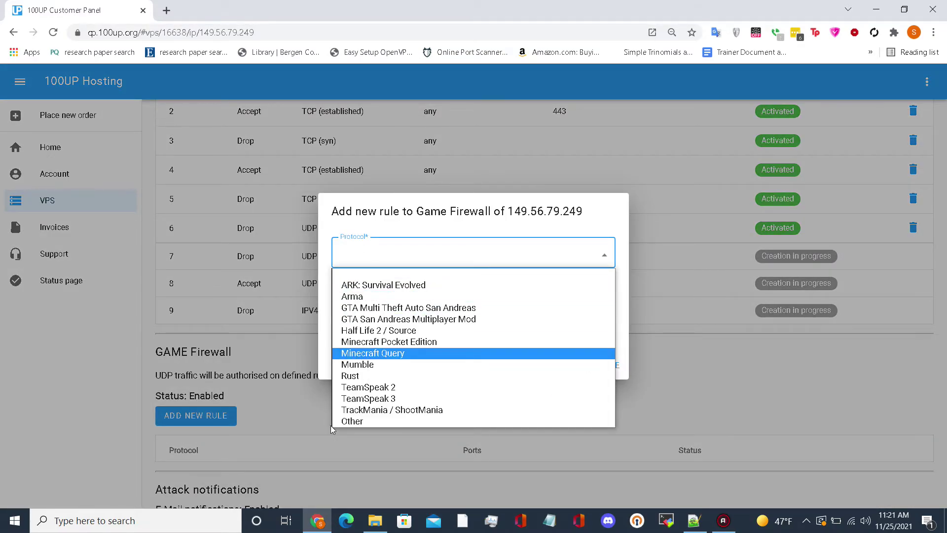
{"action": "left_click", "coordinate": [345, 421]}
{"action": "left_click", "coordinate": [369, 273]}
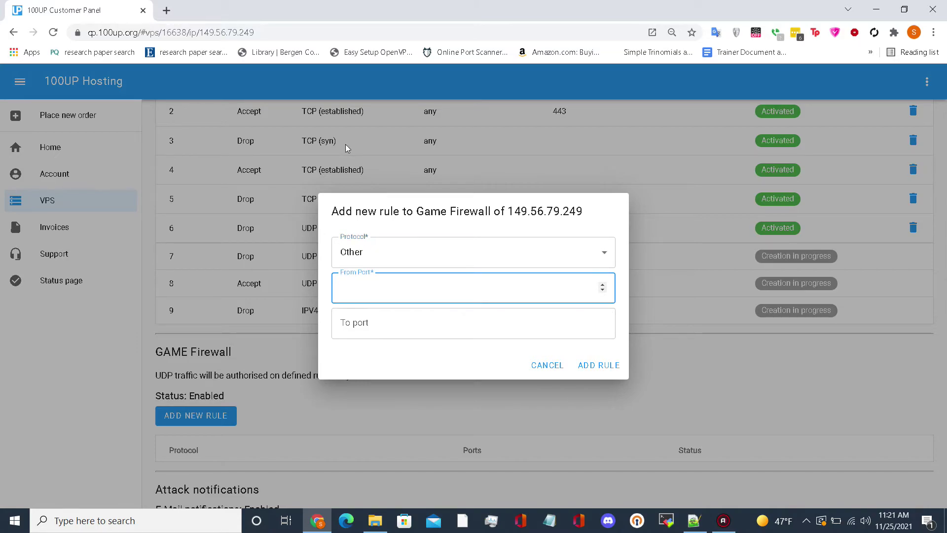
{"action": "type", "text": "1194"}
{"action": "left_click", "coordinate": [381, 309]}
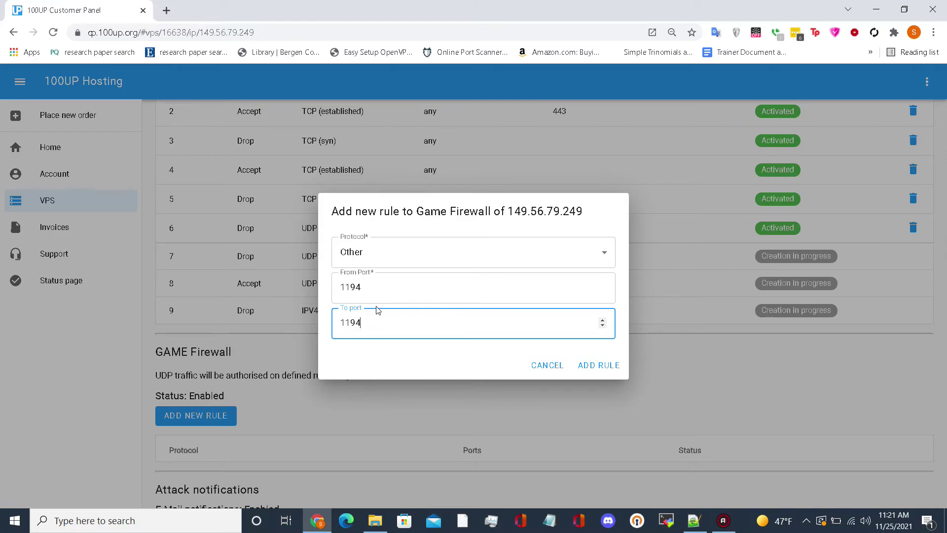
{"action": "left_click", "coordinate": [593, 363]}
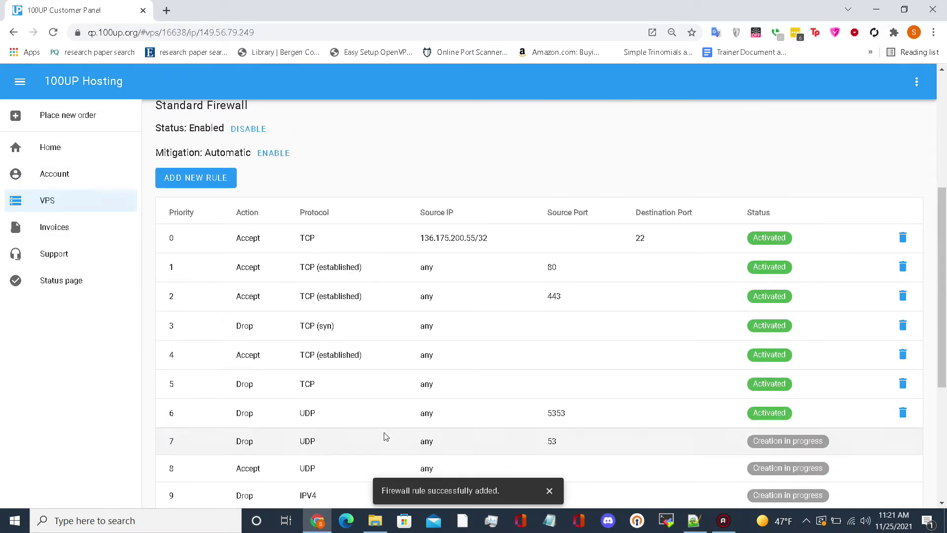
Start the MobaXterm SSH session to 149.56.79.249 as root
{"action": "scroll", "coordinate": [384, 436], "scroll_direction": "down", "scroll_amount": 1}
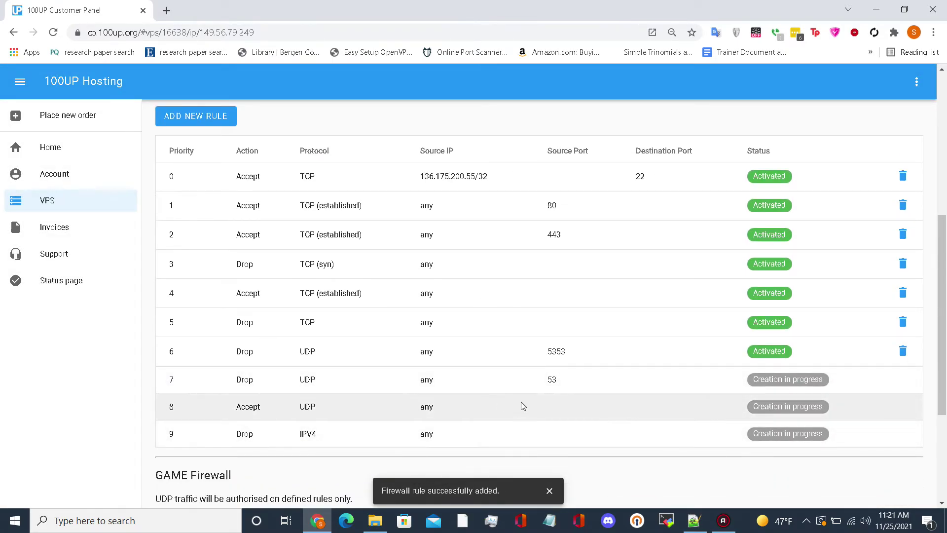
{"action": "left_click", "coordinate": [672, 527]}
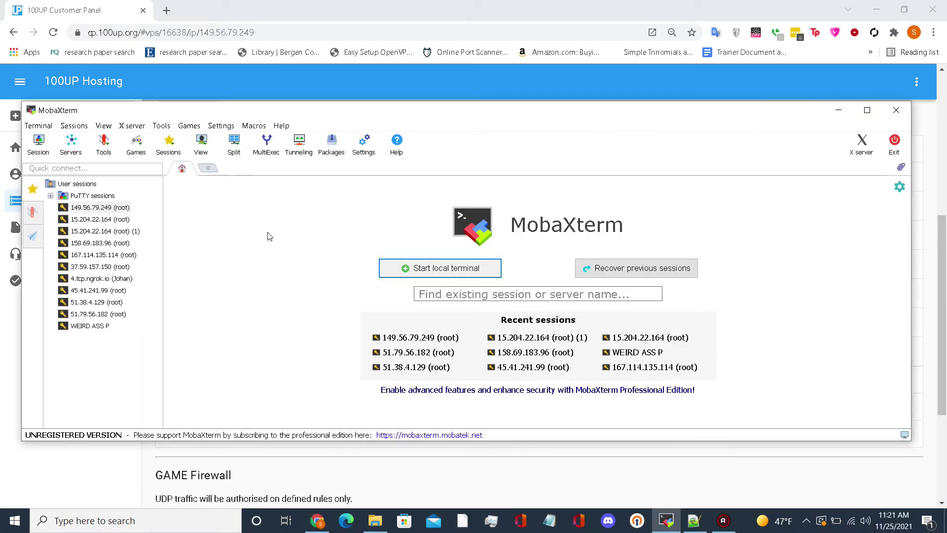
{"action": "double_click", "coordinate": [108, 210]}
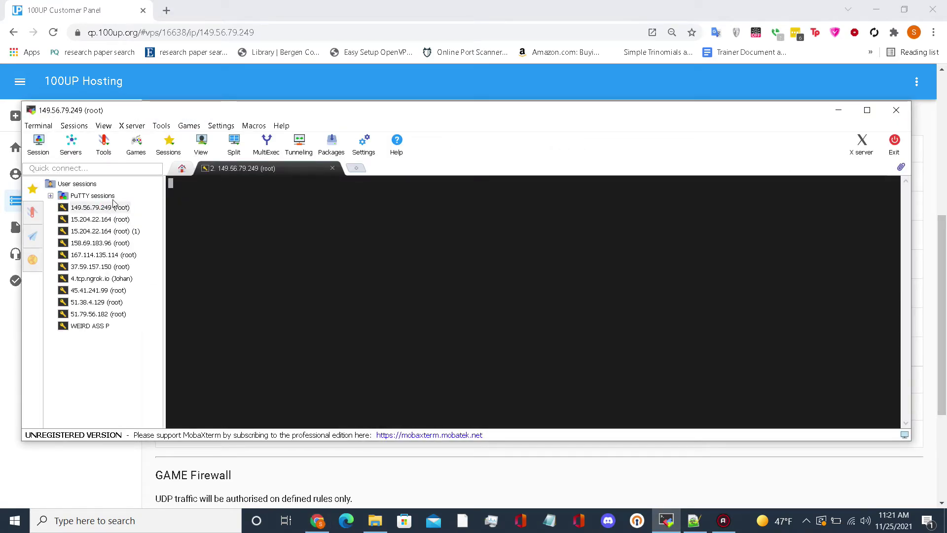
Enable mitigation for 149.56.79.249, confirm the change, and refresh the IP page
{"action": "left_click", "coordinate": [384, 469]}
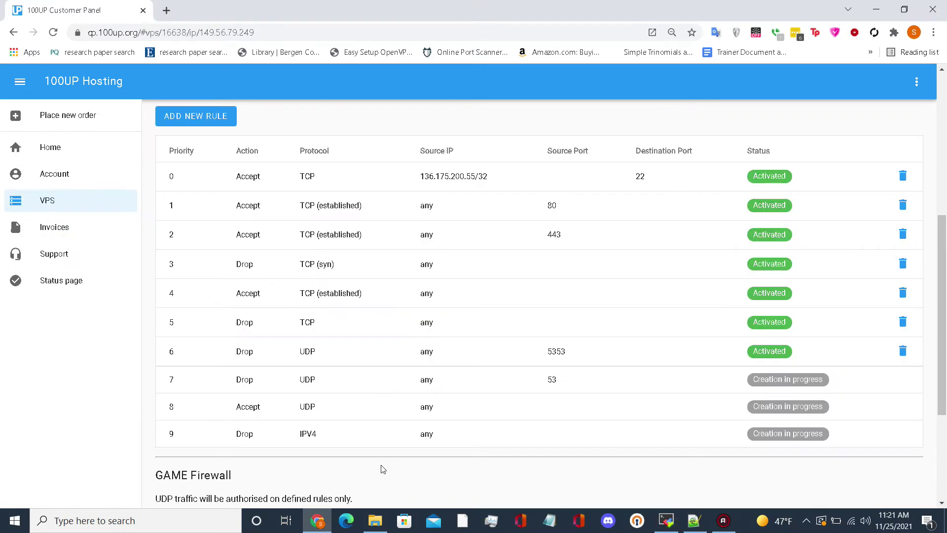
{"action": "scroll", "coordinate": [298, 319], "scroll_direction": "up", "scroll_amount": 3}
{"action": "left_click", "coordinate": [279, 276]}
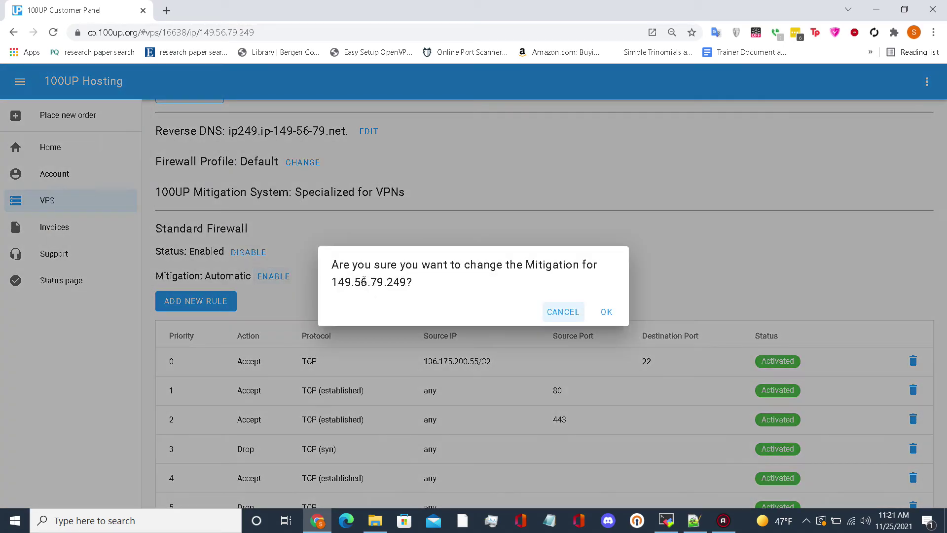
{"action": "left_click", "coordinate": [598, 313]}
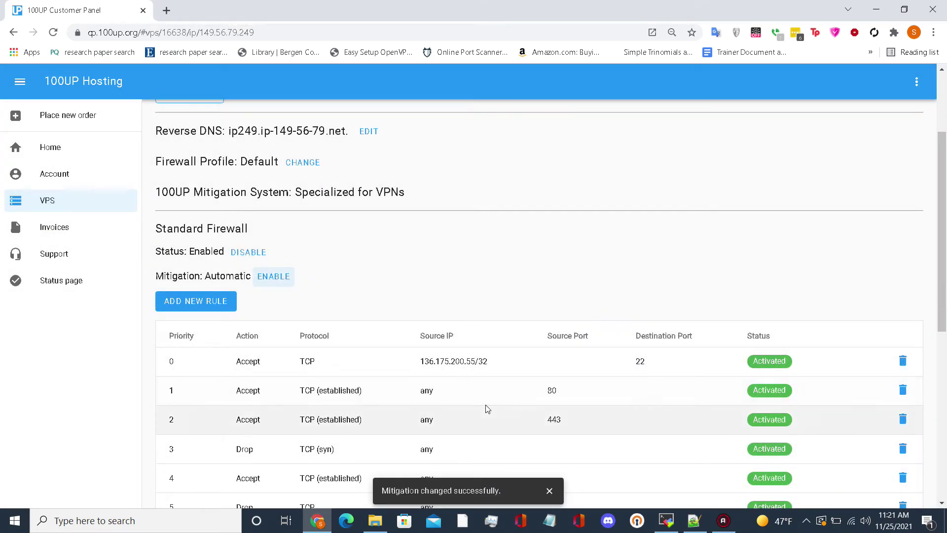
{"action": "scroll", "coordinate": [487, 408], "scroll_direction": "up", "scroll_amount": 3}
{"action": "left_click", "coordinate": [220, 224]}
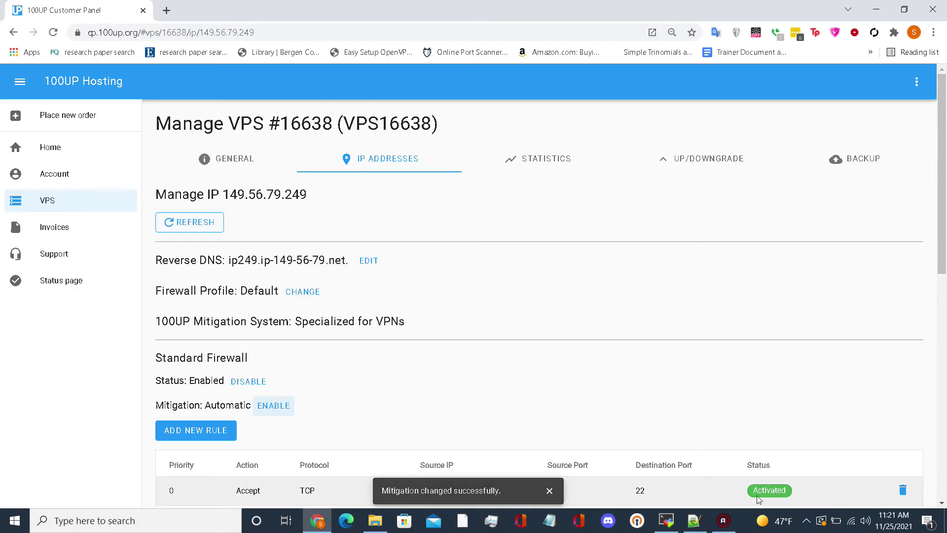
Clear the terminal, view /etc/resolv.conf in nano showing nameserver 213.186.33.99, and exit unchanged
{"action": "left_click", "coordinate": [673, 515]}
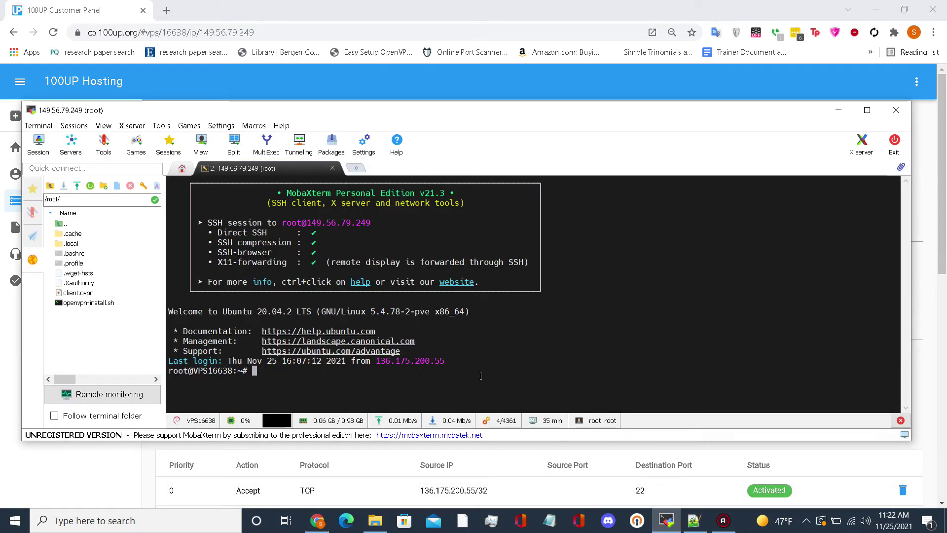
{"action": "type", "text": "clear"}
{"action": "key", "text": "Return"}
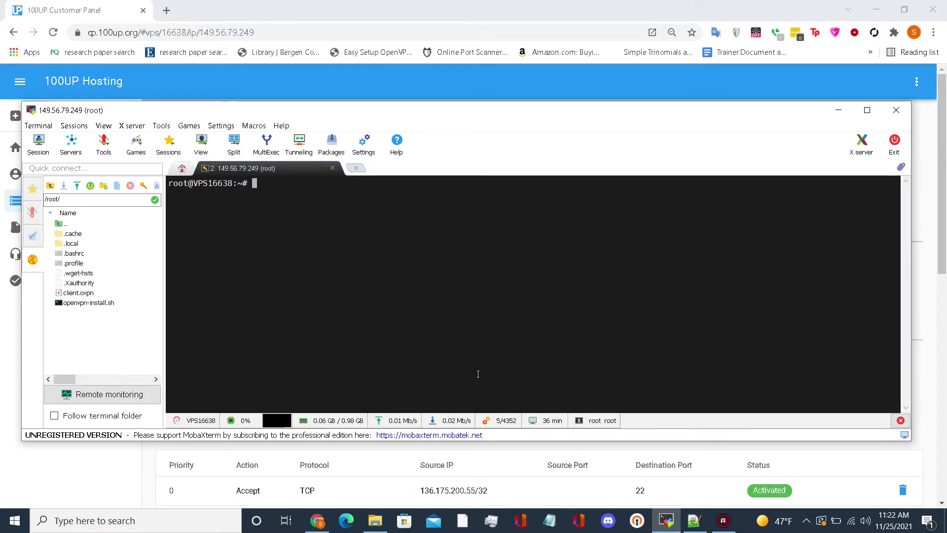
{"action": "type", "text": "nano "}
{"action": "type", "text": "/etc/"}
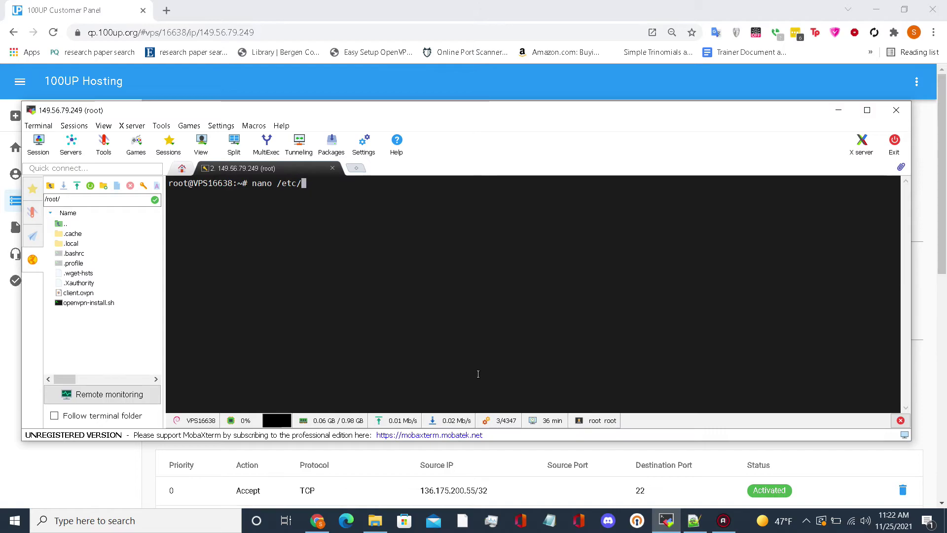
{"action": "type", "text": "resolv.conf"}
{"action": "key", "text": "Return"}
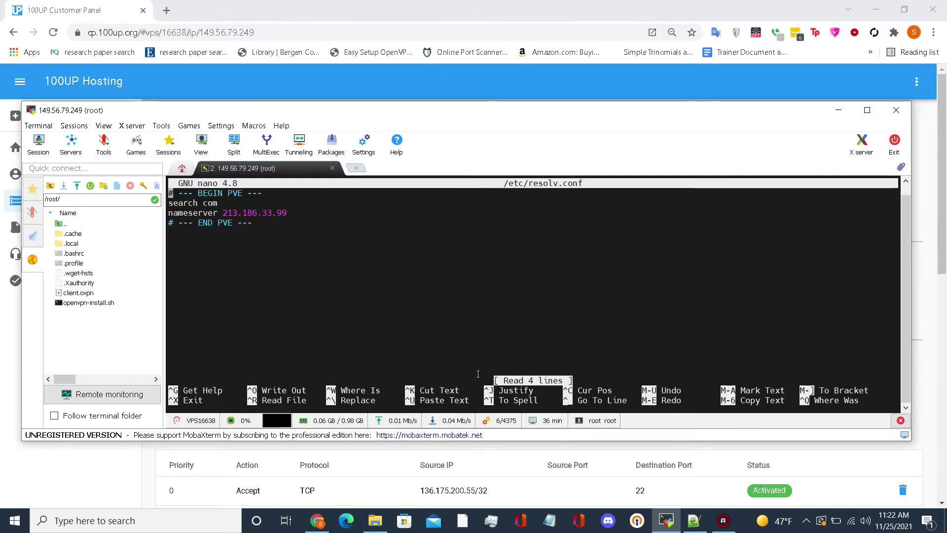
{"action": "key", "text": "Right"}
{"action": "key", "text": "Right"}
{"action": "key", "text": "Right"}
{"action": "key", "text": "Right"}
{"action": "key", "text": "Right"}
{"action": "key", "text": "Right"}
{"action": "key", "text": "Right"}
{"action": "key", "text": "Right"}
{"action": "key", "text": "Right"}
{"action": "key", "text": "Right"}
{"action": "key", "text": "Right"}
{"action": "key", "text": "Right"}
{"action": "key", "text": "Right"}
{"action": "key", "text": "Right"}
{"action": "key", "text": "Right"}
{"action": "key", "text": "Right"}
{"action": "key", "text": "Right"}
{"action": "key", "text": "Right"}
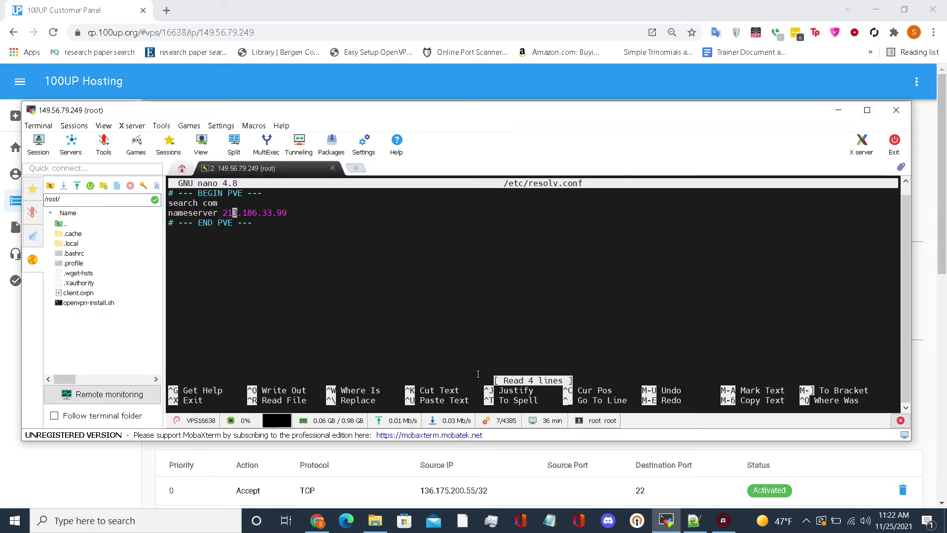
{"action": "key", "text": "Right"}
{"action": "key", "text": "Right"}
{"action": "key", "text": "Right"}
{"action": "key", "text": "Right"}
{"action": "key", "text": "Right"}
{"action": "key", "text": "Right"}
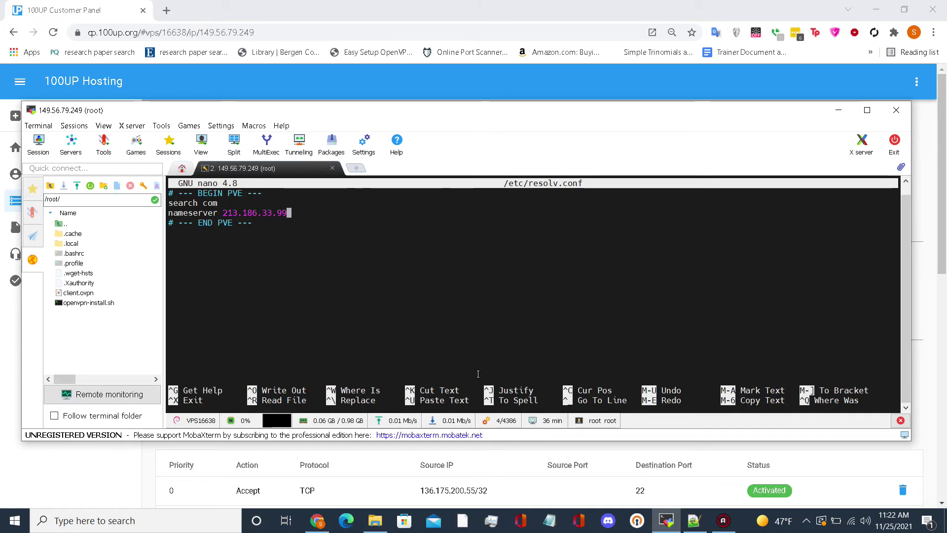
{"action": "key", "text": "ctrl+x"}
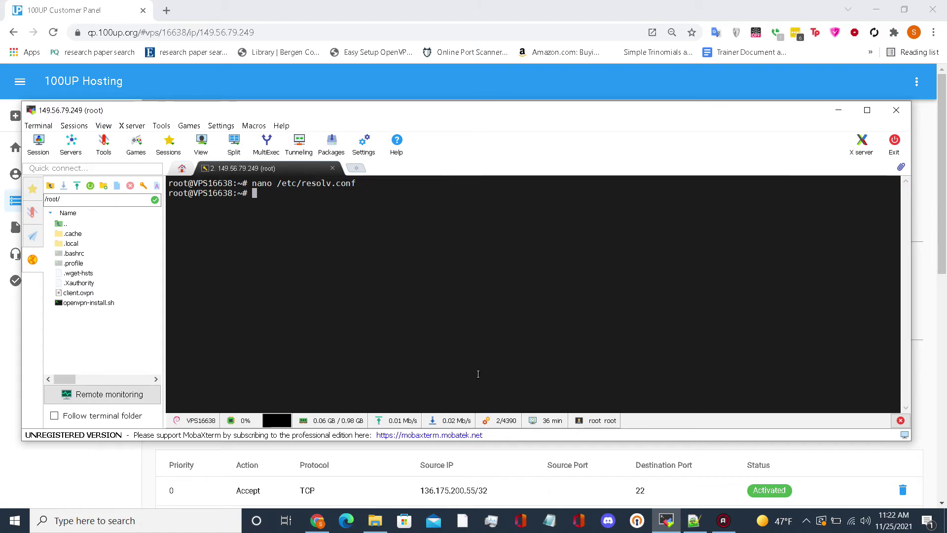